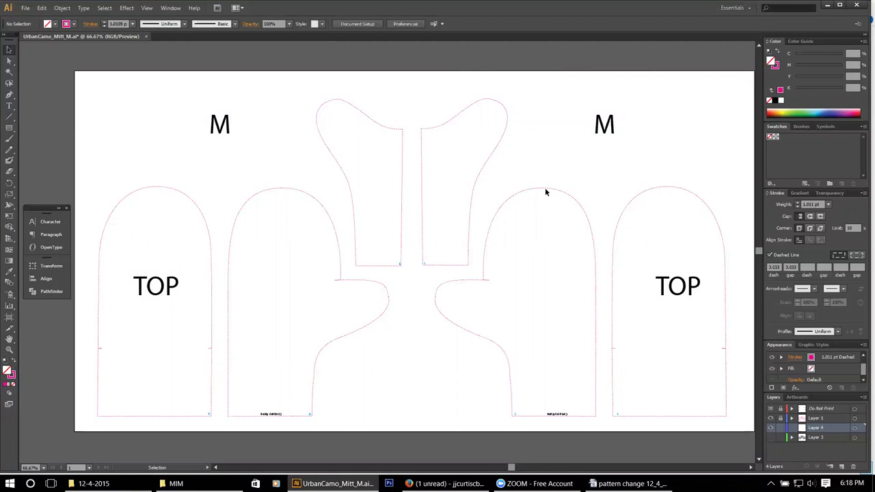
- Lock Layer 4 and Do Not Print, unlock Layer 1, and select one mitt outline
left_click(780, 427)
left_click(780, 417)
left_click(779, 409)
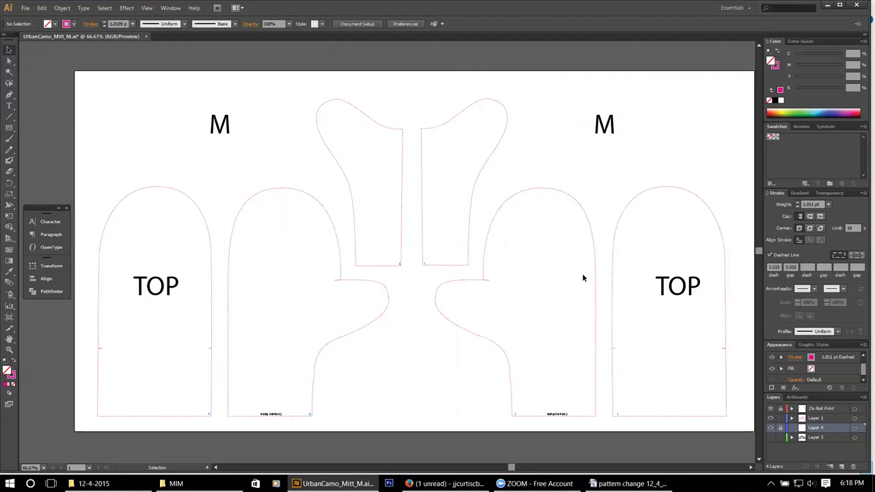
left_click(518, 198)
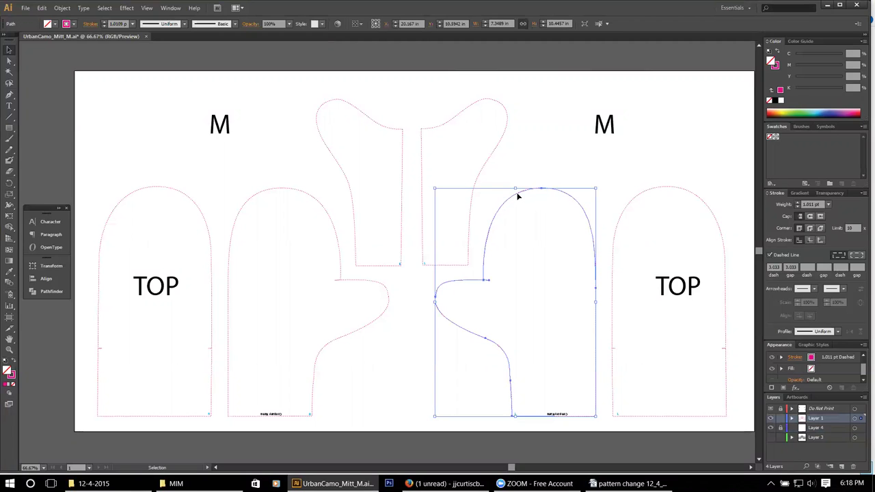
- Select every mitt outline sharing the dashed pink stroke colour via Select > Same > Stroke Color
left_click(84, 7)
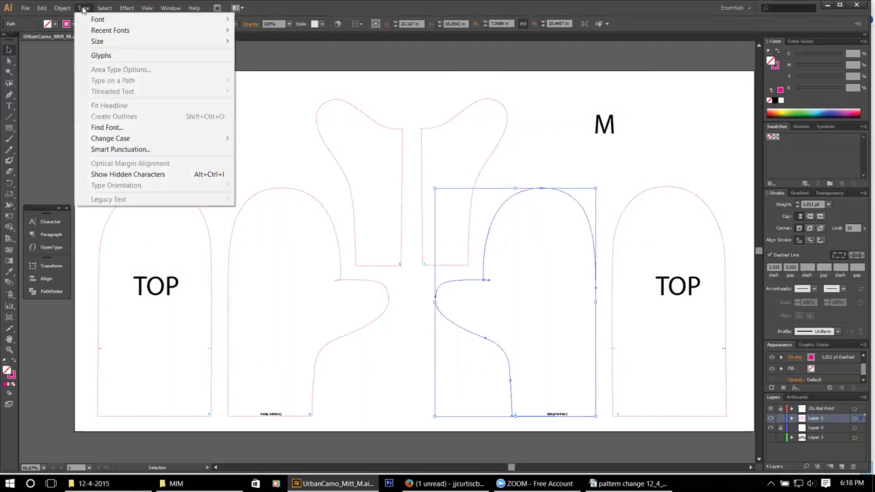
mouse_move(104, 8)
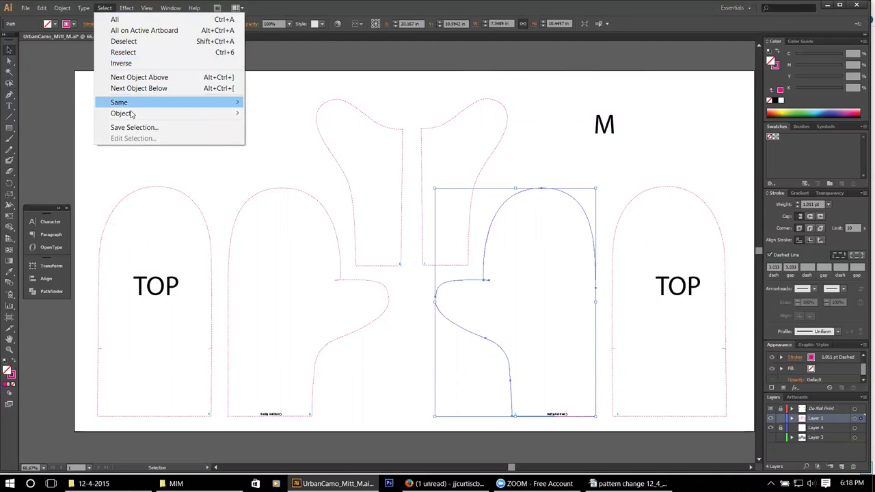
mouse_move(134, 103)
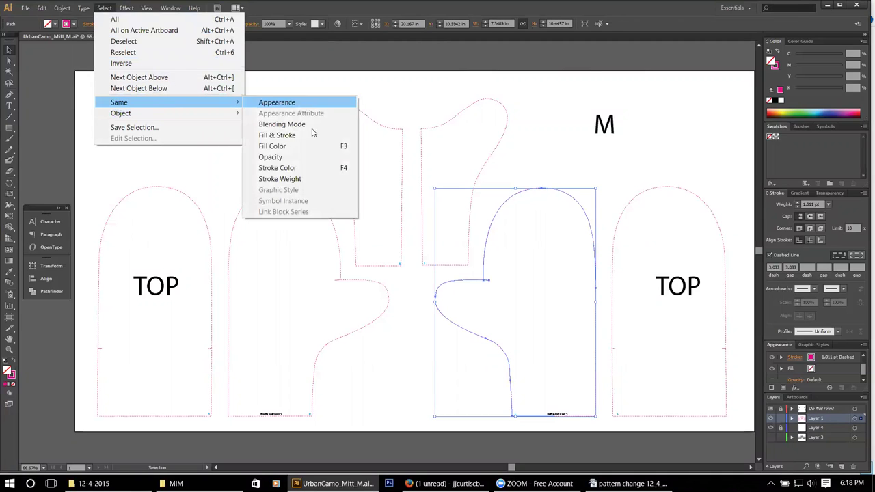
left_click(294, 171)
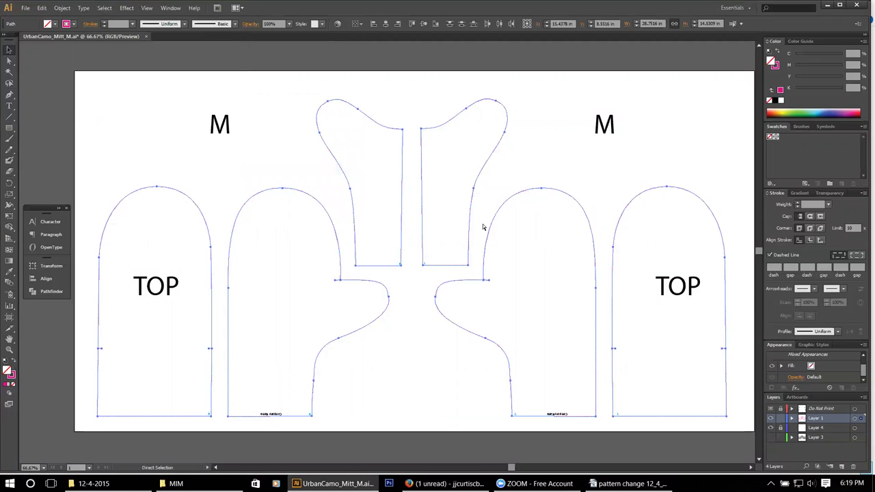
- Deselect the outlines, make Layer 4 the active layer, and switch to Direct Selection
key("v")
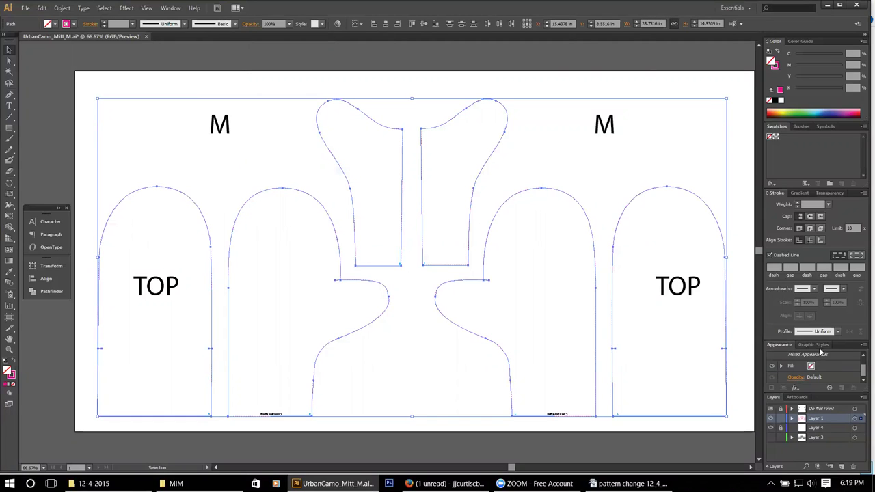
left_click(783, 418)
left_click(816, 428)
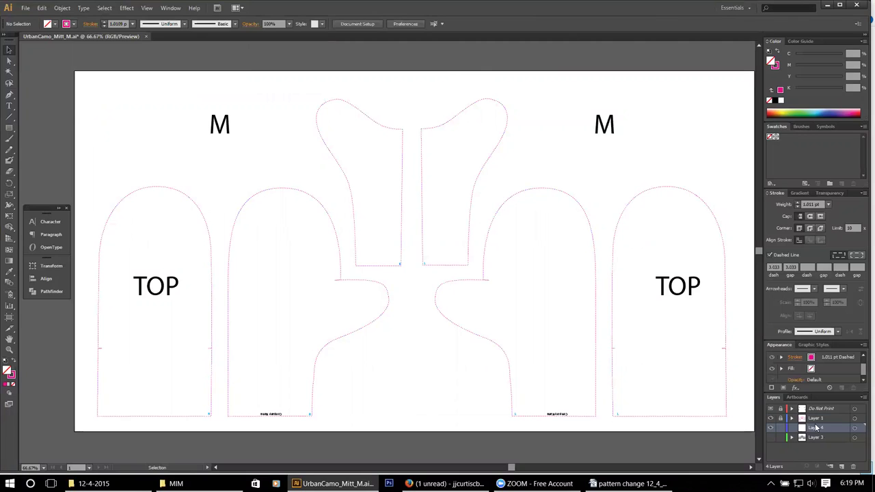
key("a")
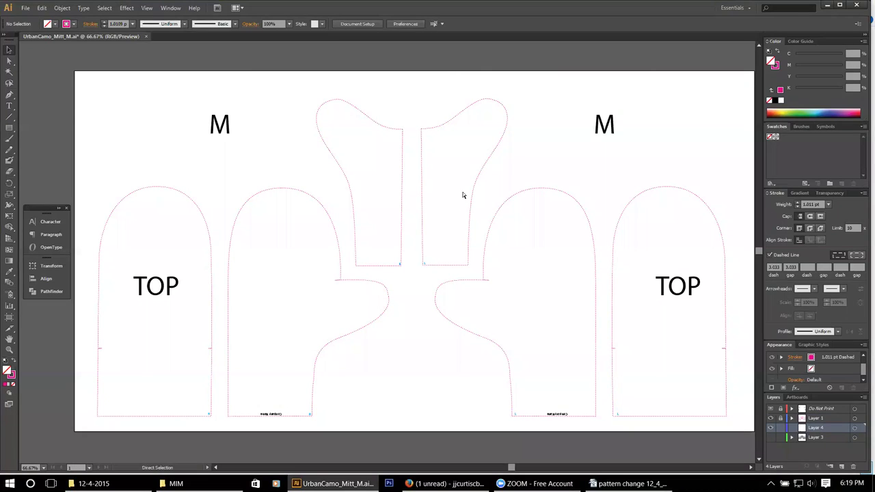
- Use Edit > Paste in Place to drop the copied mitt paths onto Layer 4
left_click(42, 8)
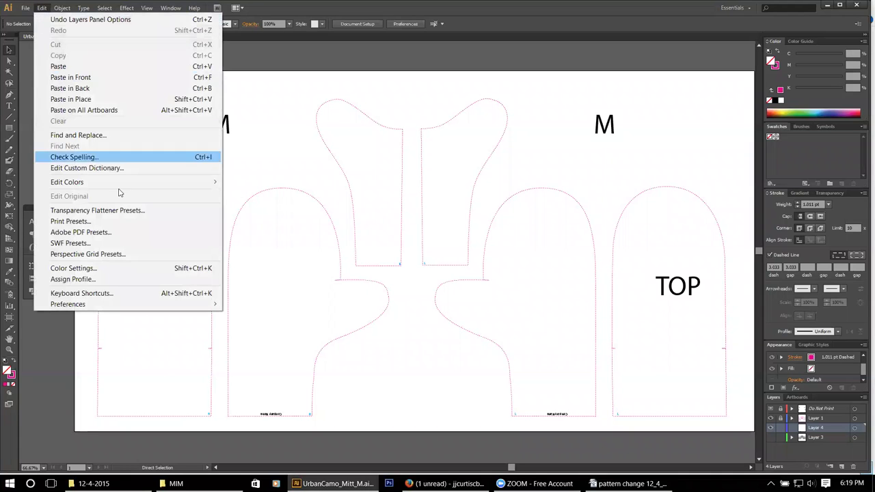
left_click(70, 99)
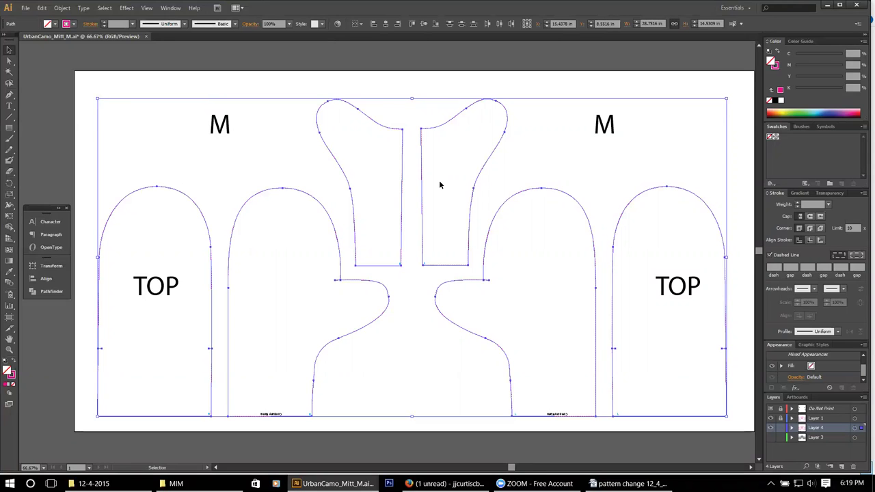
- Swap fill and stroke, set the pieces' fill to K 100 black, and make the stroke black
left_click(13, 363)
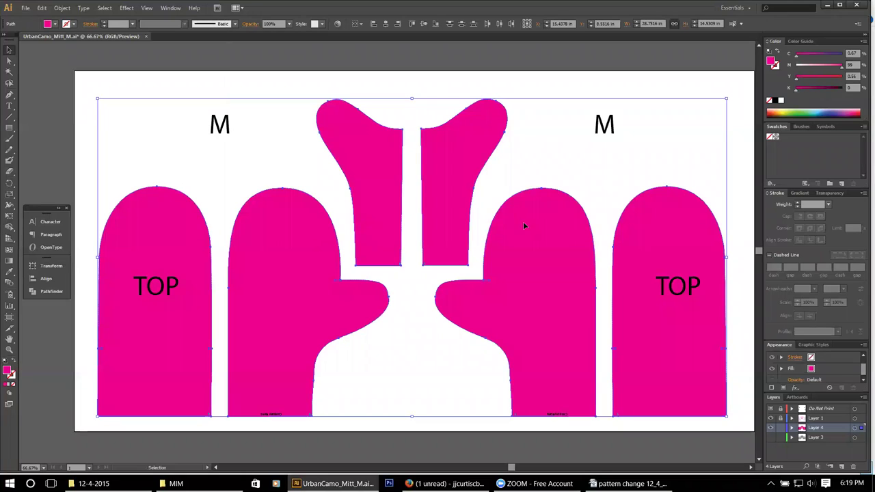
left_click_drag(841, 66, 797, 67)
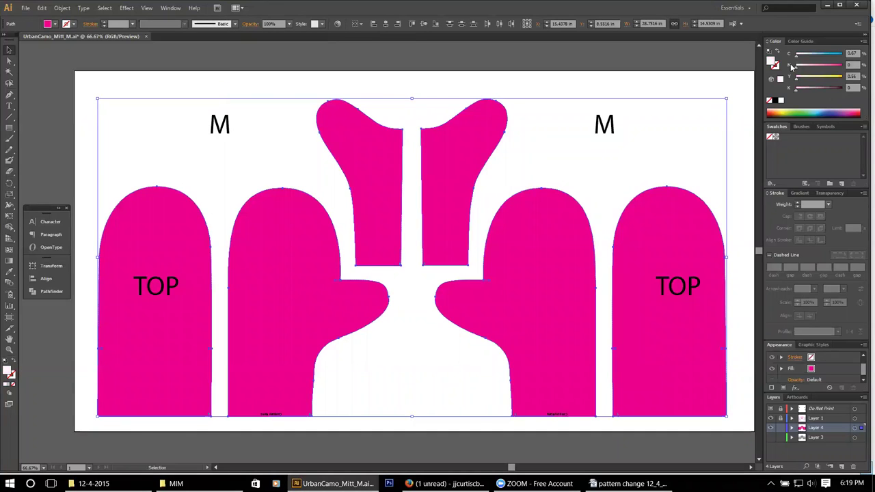
left_click(839, 90)
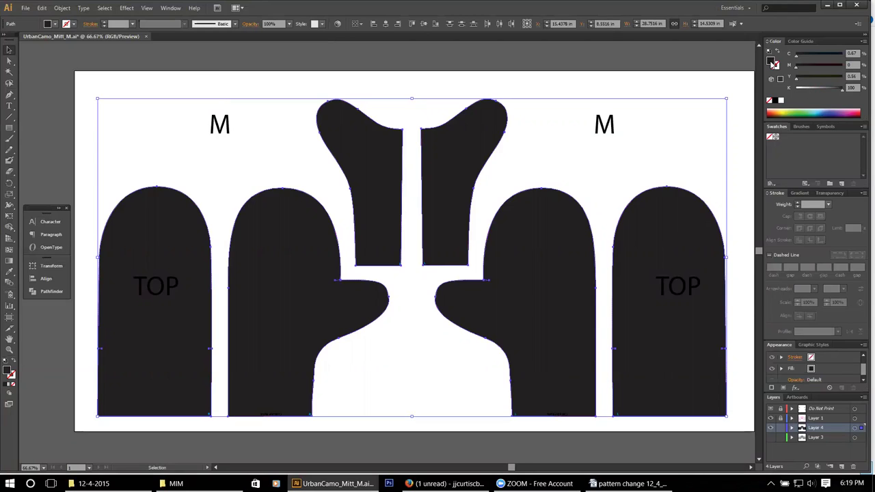
left_click(776, 66)
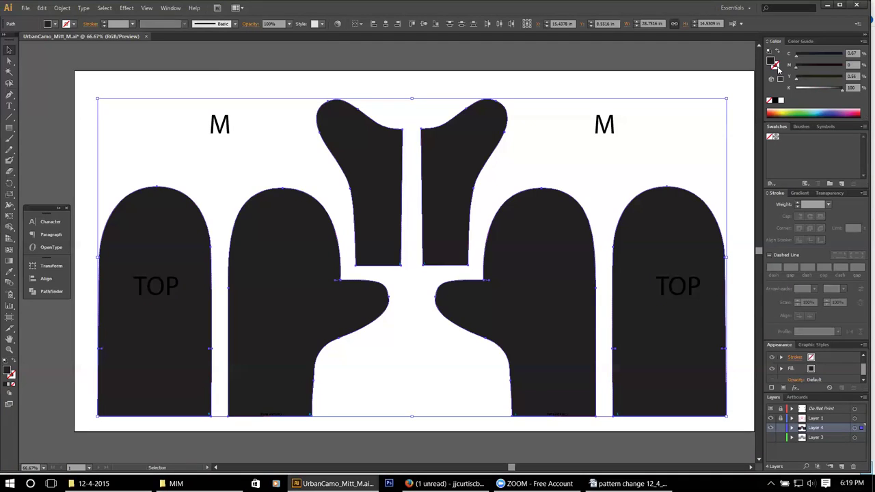
left_click(782, 79)
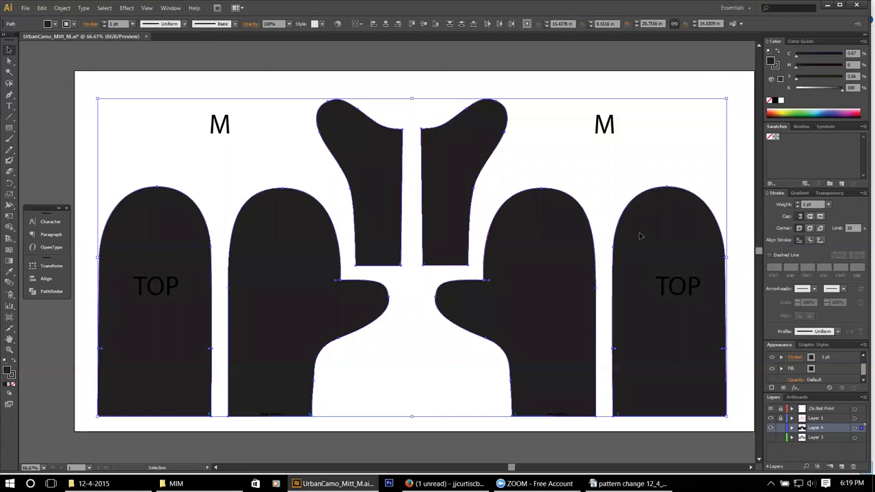
- Set the mitt pieces' stroke weight to 18 pt, passing through 16 pt first
left_click(829, 205)
left_click(839, 366)
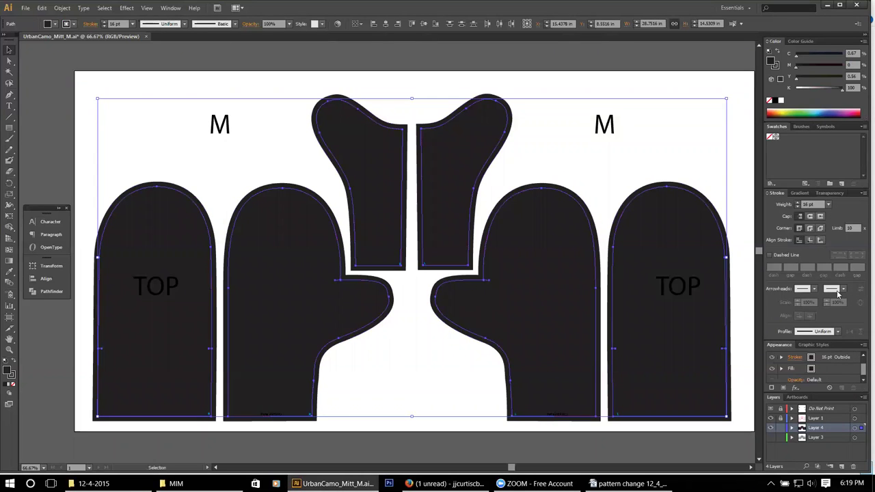
left_click(829, 206)
left_click(839, 374)
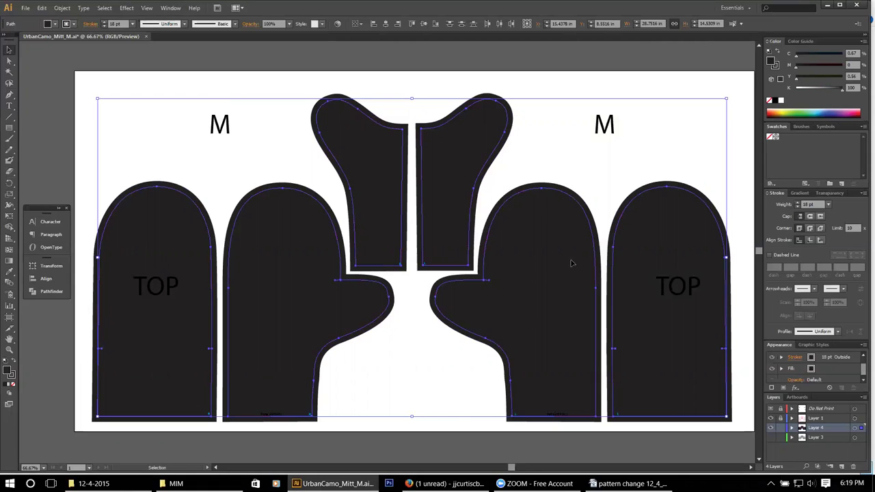
- Deselect, zoom to inspect the enlarged pieces, then select all pieces with Ctrl+A
left_click(605, 162)
scroll(580, 203, "up", 2)
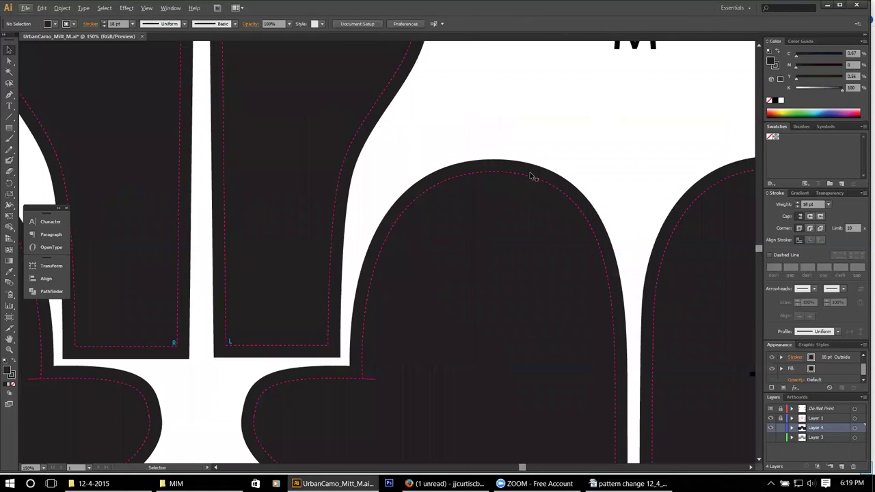
scroll(564, 208, "down", 3)
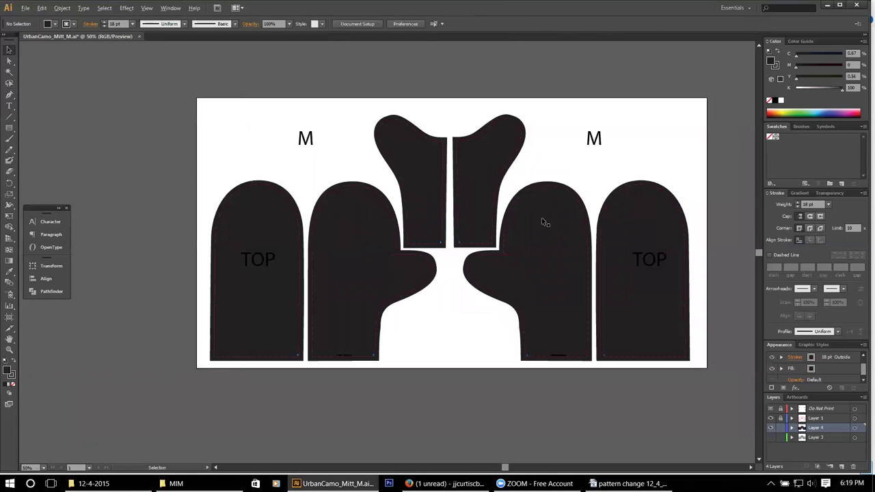
key("ctrl+a")
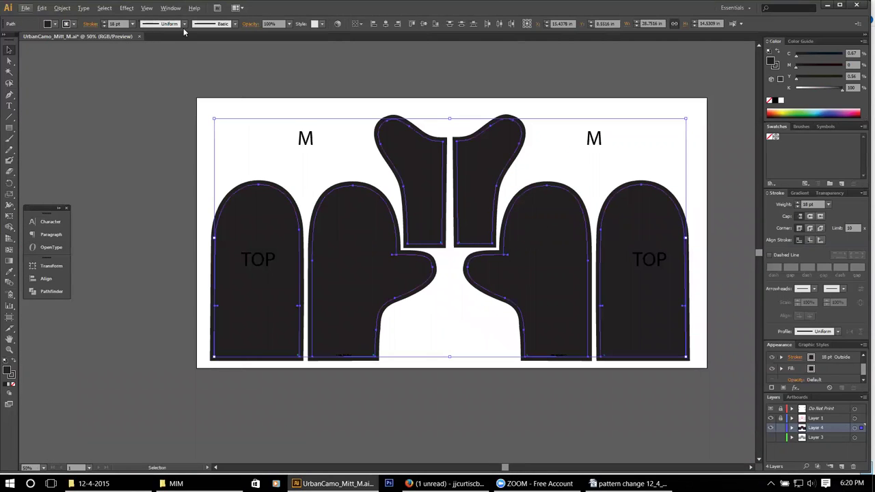
- Apply Object > Expand Appearance to the selected pieces' 18 pt strokes, then deselect
left_click(62, 8)
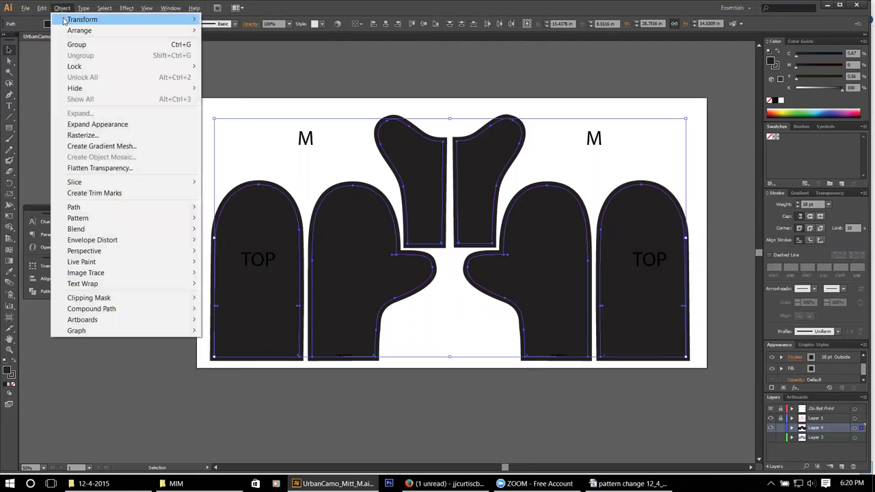
left_click(94, 126)
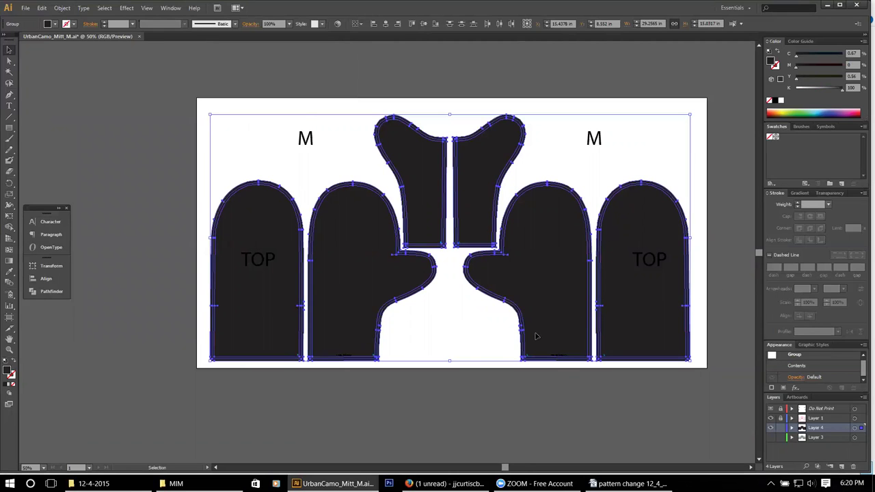
left_click(427, 401)
scroll(353, 346, "up", 1)
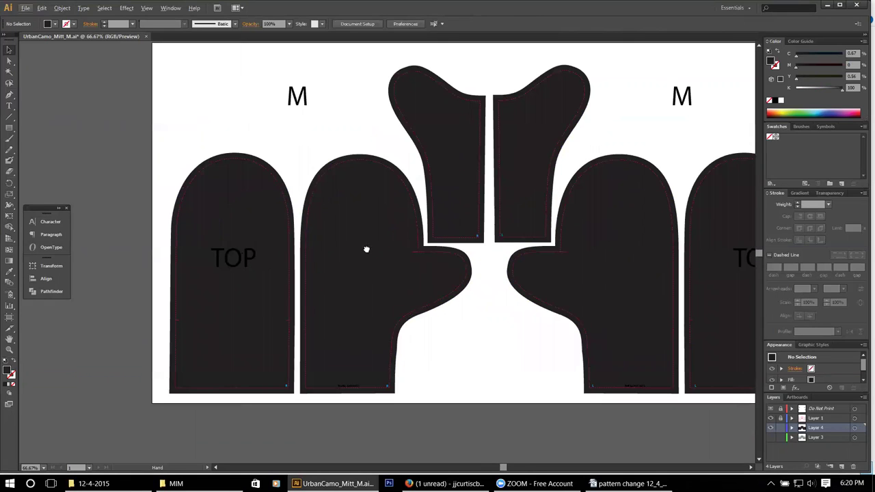
left_click(242, 186)
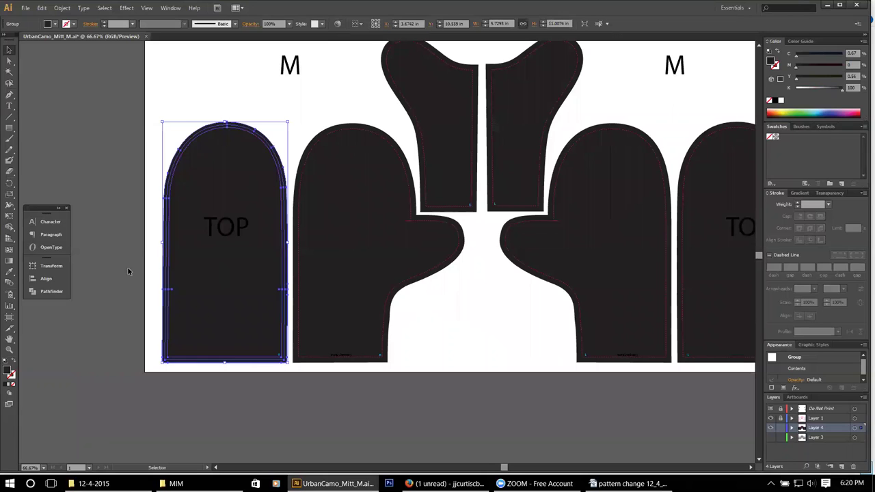
left_click(42, 292)
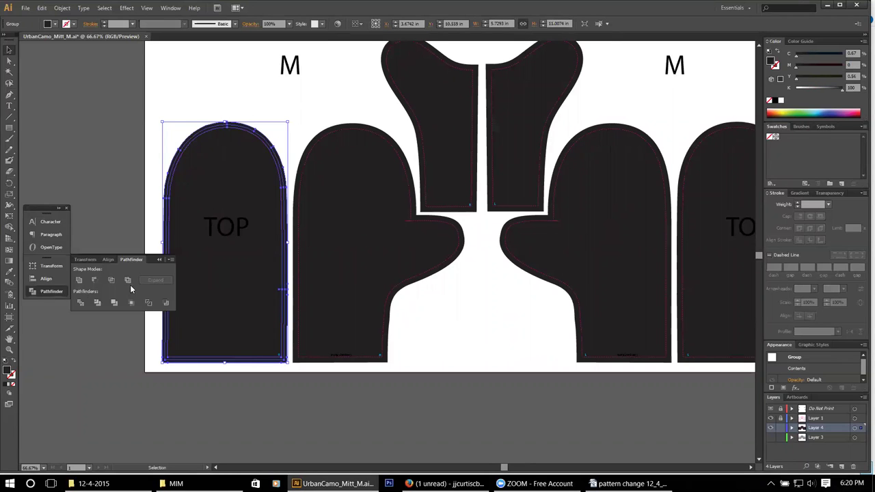
left_click(171, 9)
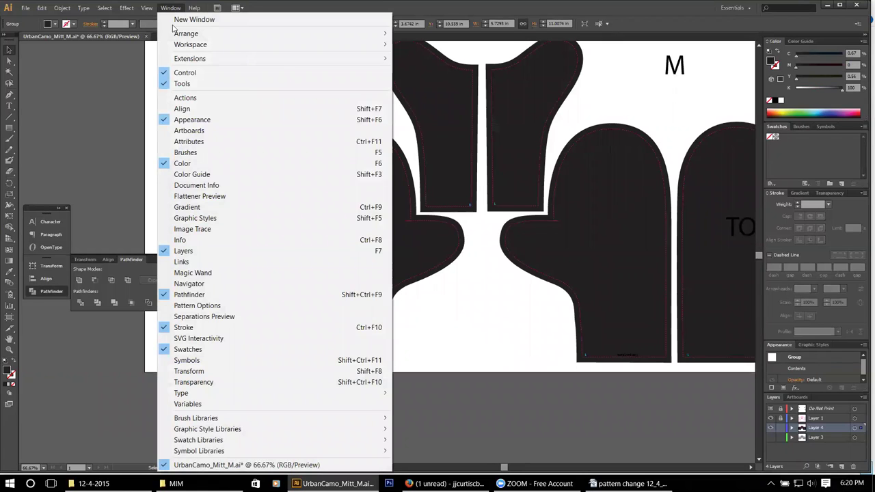
left_click(170, 8)
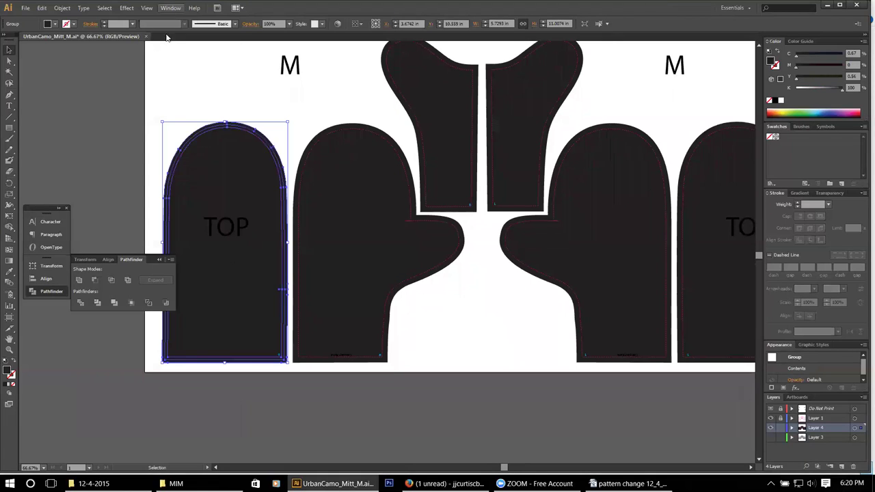
left_click(115, 303)
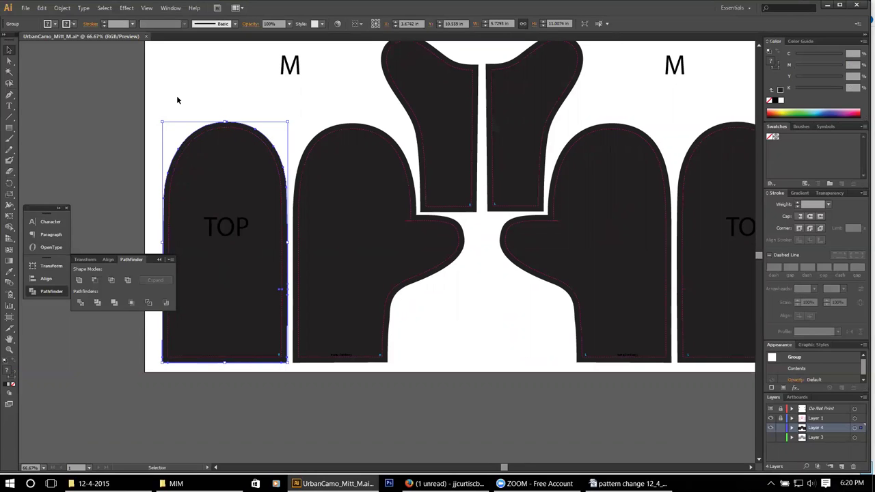
scroll(206, 188, "up", 1)
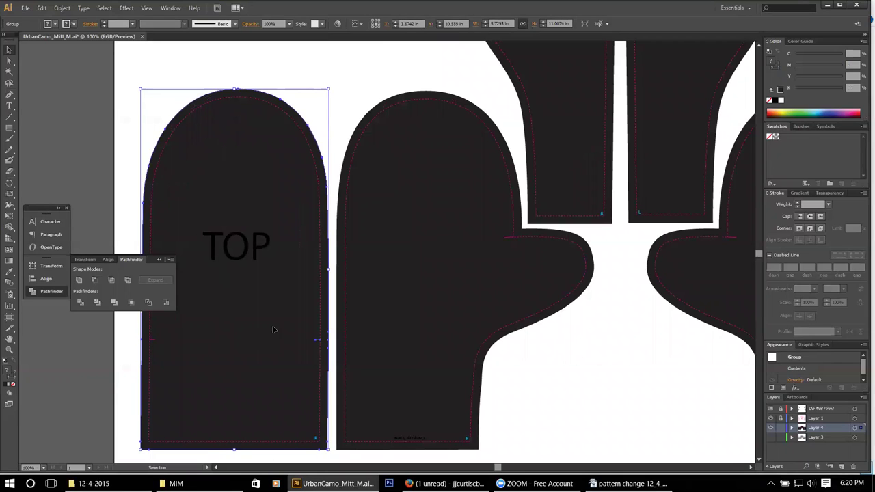
key("a")
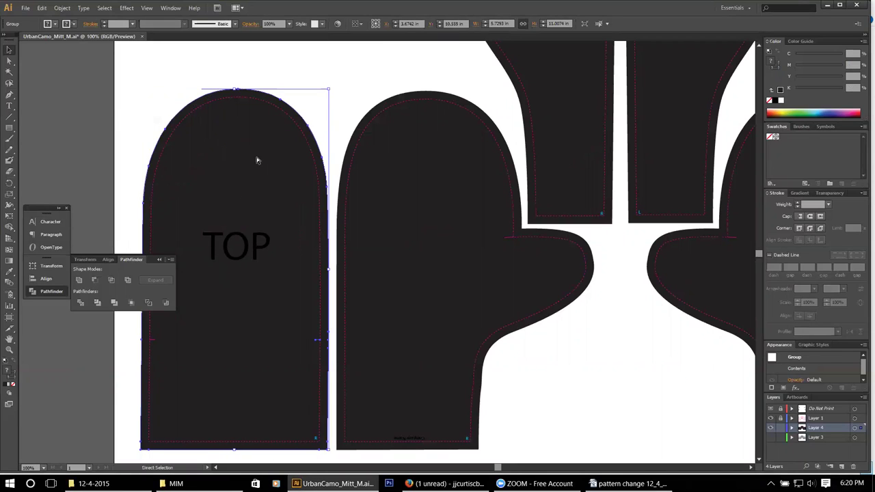
left_click(259, 161)
key("v")
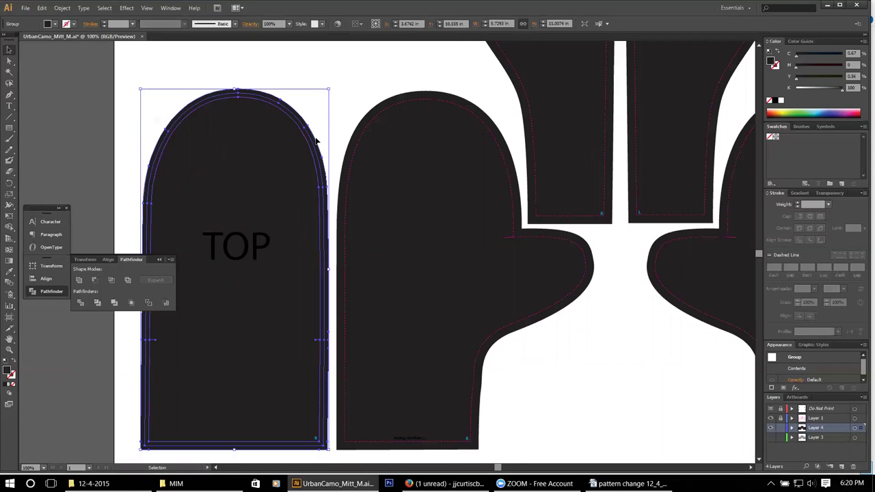
key("ctrl+a")
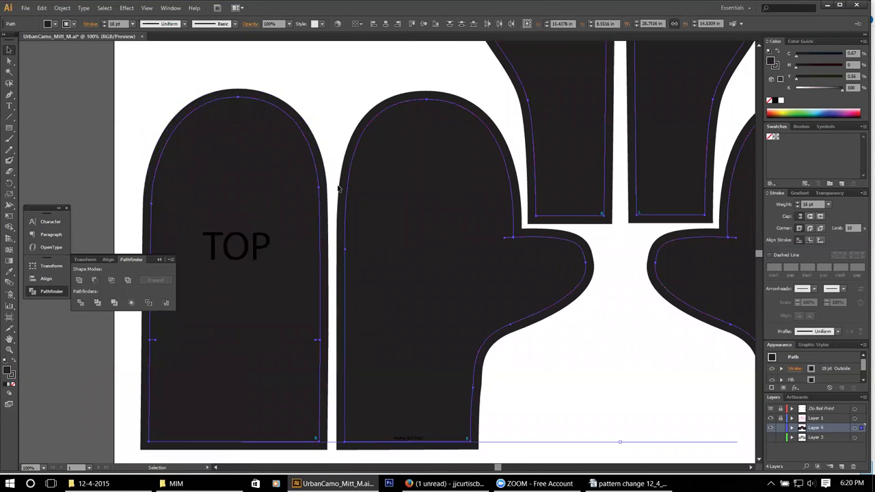
left_click(327, 132)
left_click(267, 168)
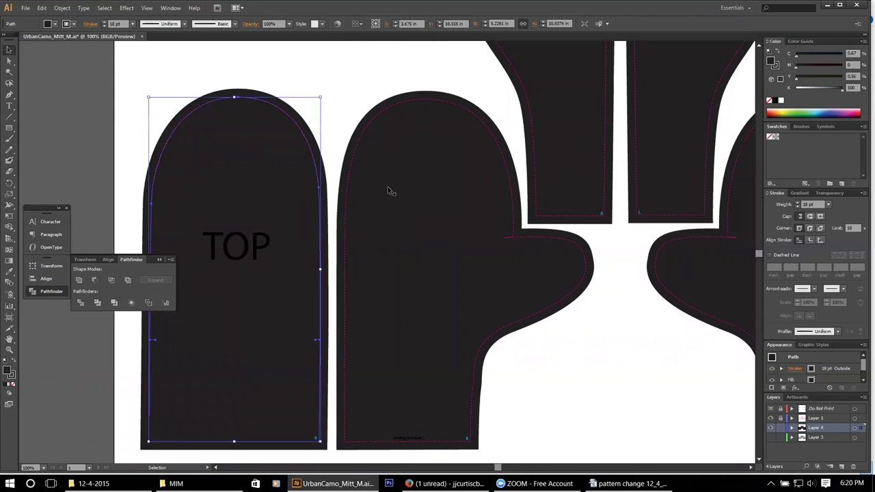
key("ctrl+z")
key("ctrl+z")
key("ctrl+z")
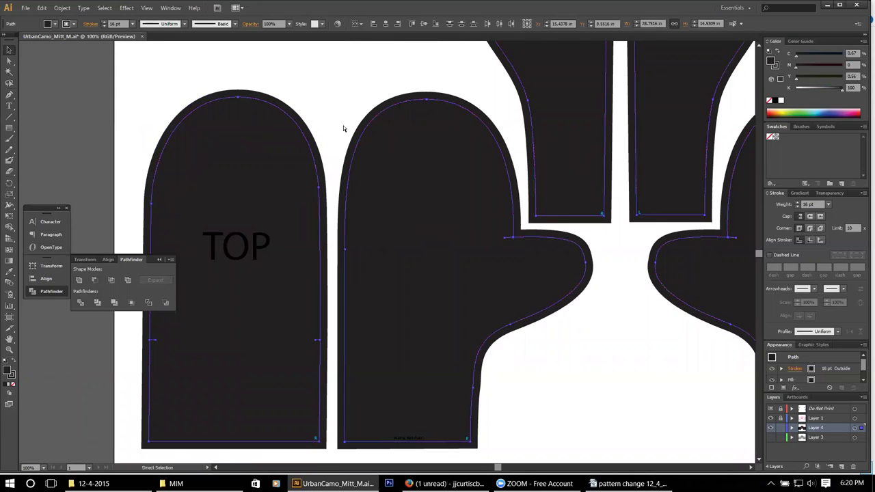
key("ctrl+shift+z")
key("ctrl+shift+z")
key("ctrl+shift+z")
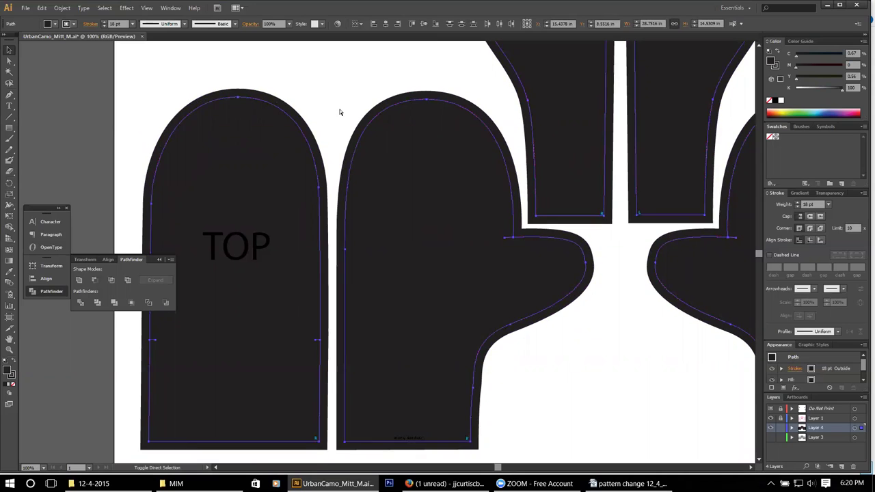
left_click(279, 123)
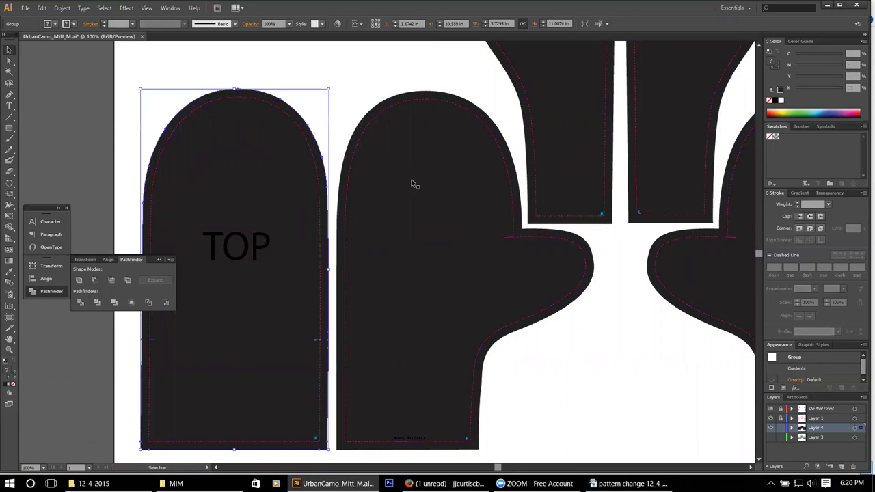
left_click(347, 94)
key("ctrl+minus")
left_click(303, 249)
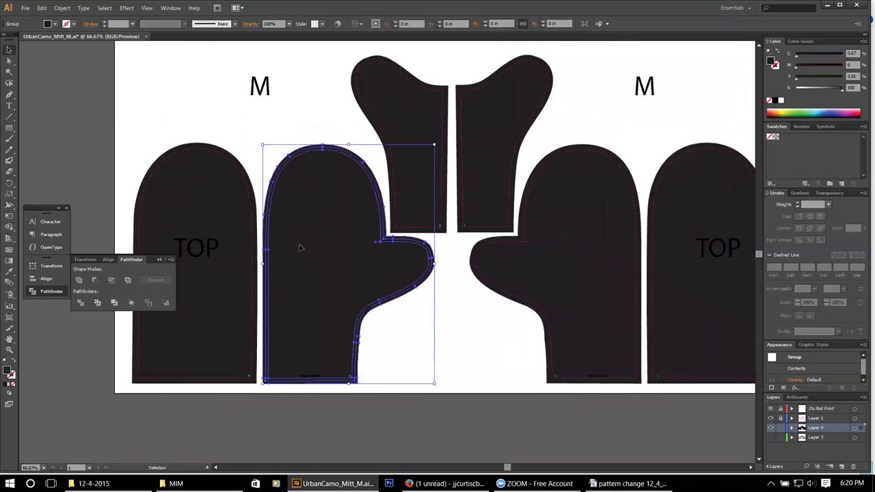
- Shift-select the thumb, right mitt and far-right TOP pieces and try a Pathfinder operation
left_click(415, 127)
left_click(469, 152, "shift")
left_click(578, 225, "shift")
left_click(712, 195, "shift")
left_click(116, 303)
left_click(410, 349)
- Select the grouped right-side pieces and ungroup them with Object > Ungroup
left_click(383, 258)
left_click(464, 198)
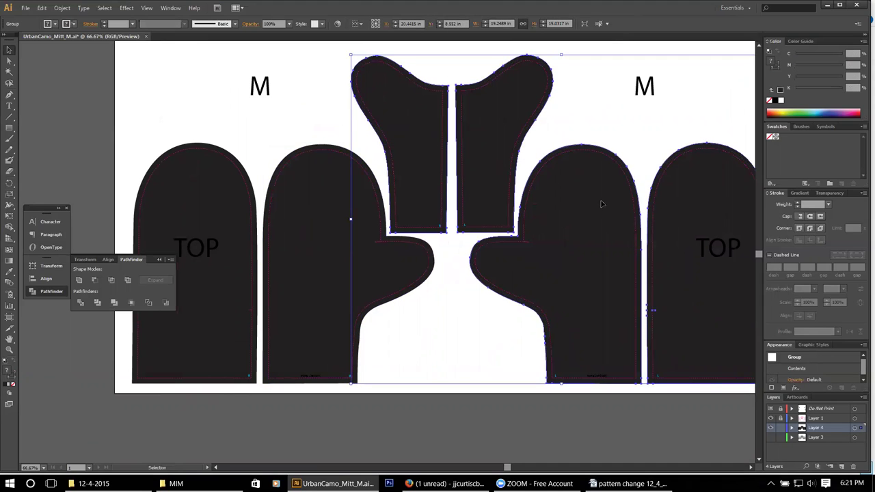
left_click(62, 7)
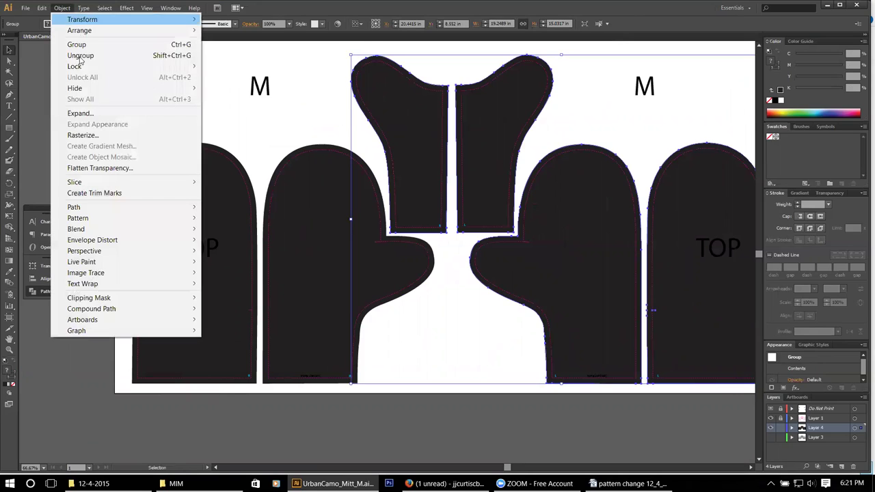
left_click(87, 56)
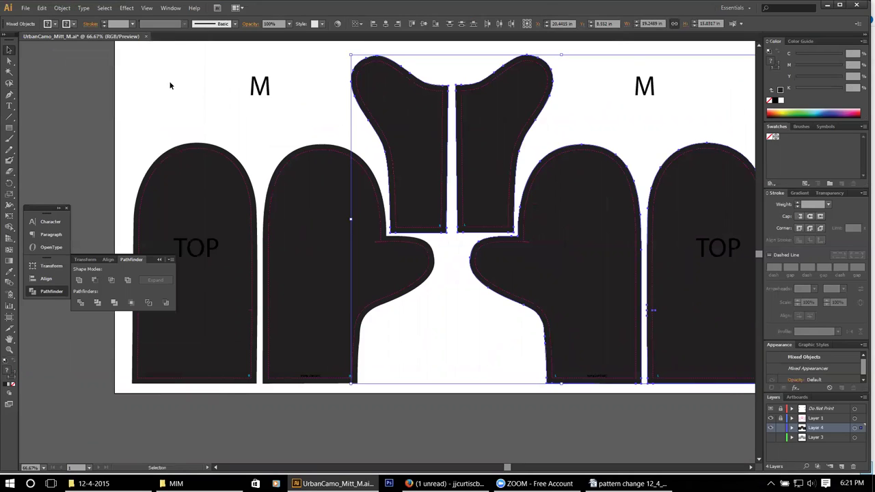
left_click(172, 84)
- Click each top and mitt piece to confirm they select individually, ending on the right TOP piece
left_click(431, 151)
left_click(480, 129)
left_click(565, 224)
left_click_drag(554, 196, 521, 212)
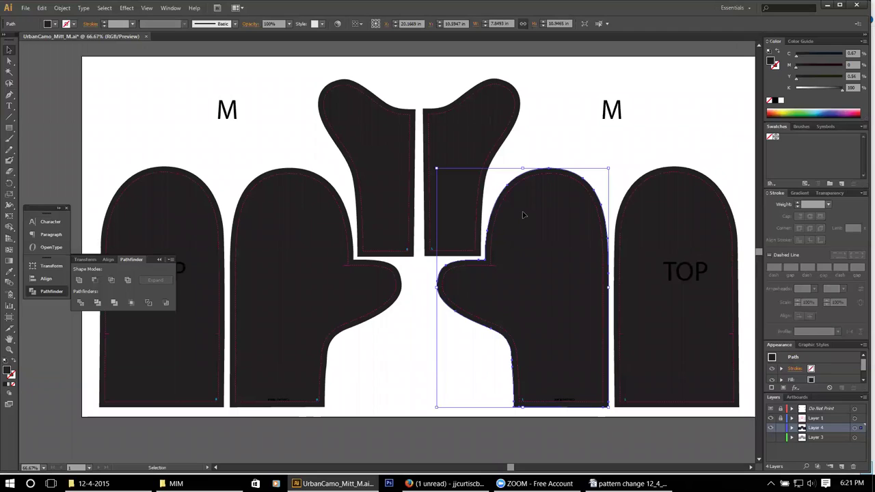
left_click(556, 132)
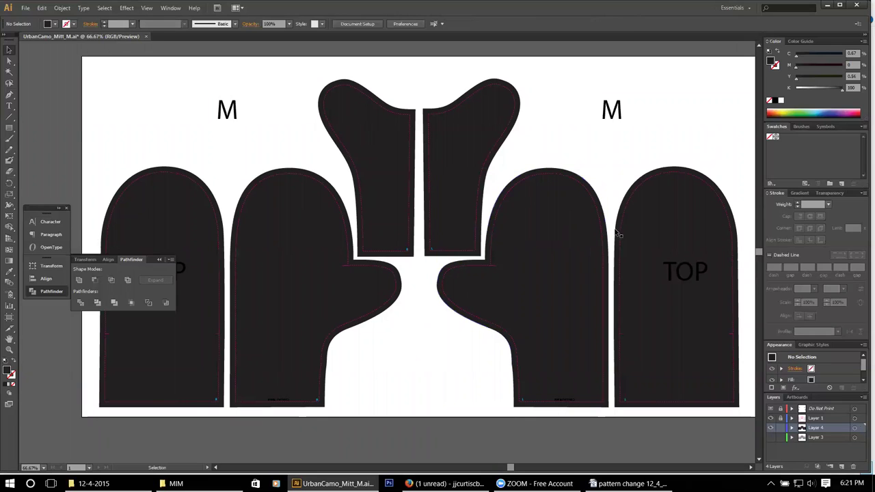
left_click(680, 281)
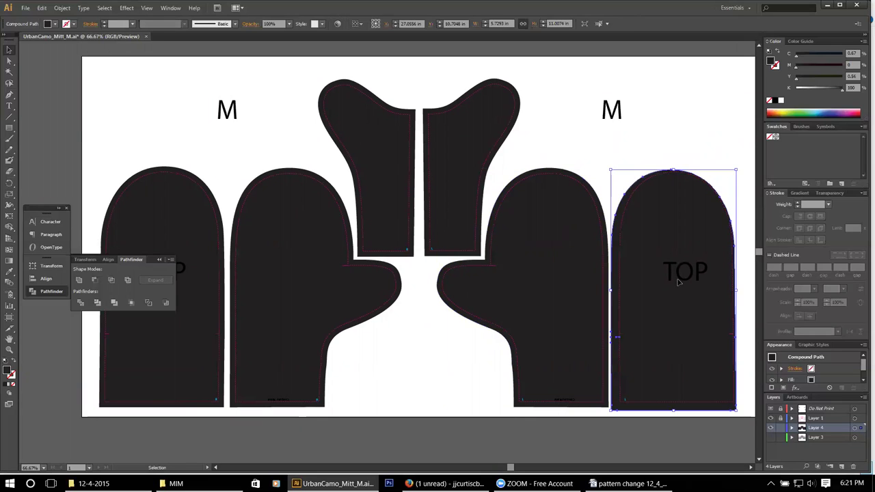
- Check that the two left mittens select as single paths, deselect, and minimize Illustrator
left_click(540, 137)
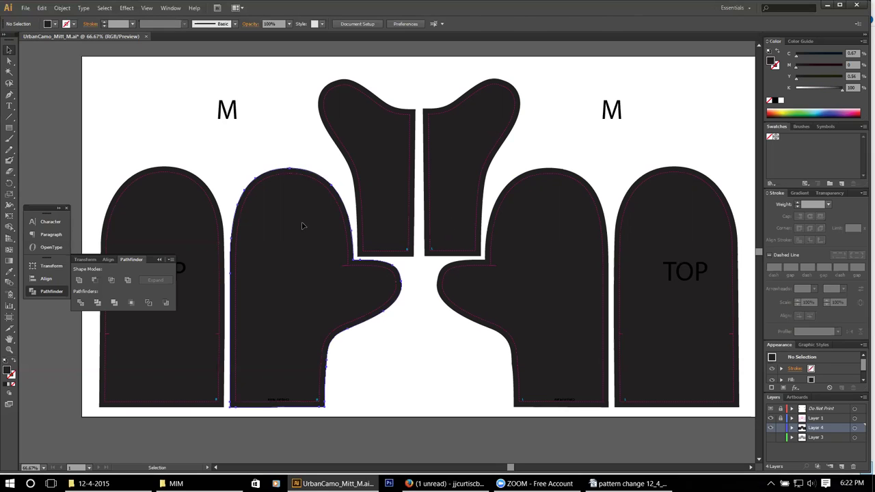
left_click(194, 202)
left_click(259, 205)
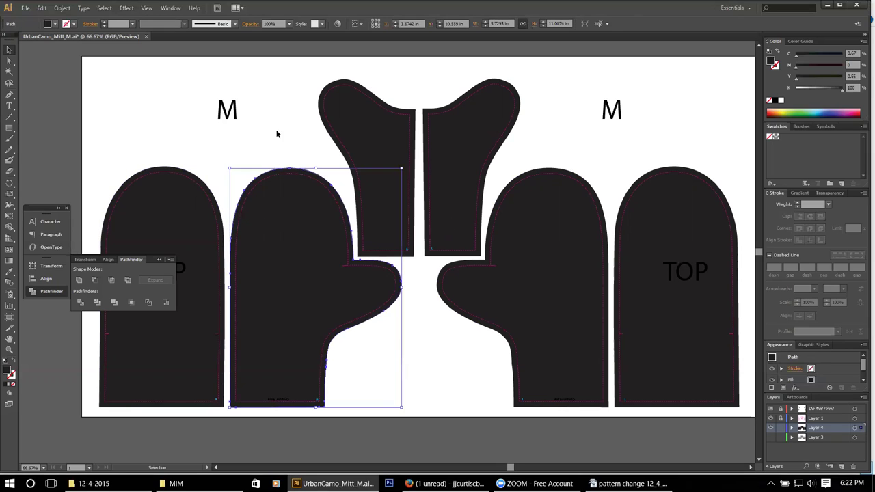
left_click(294, 134)
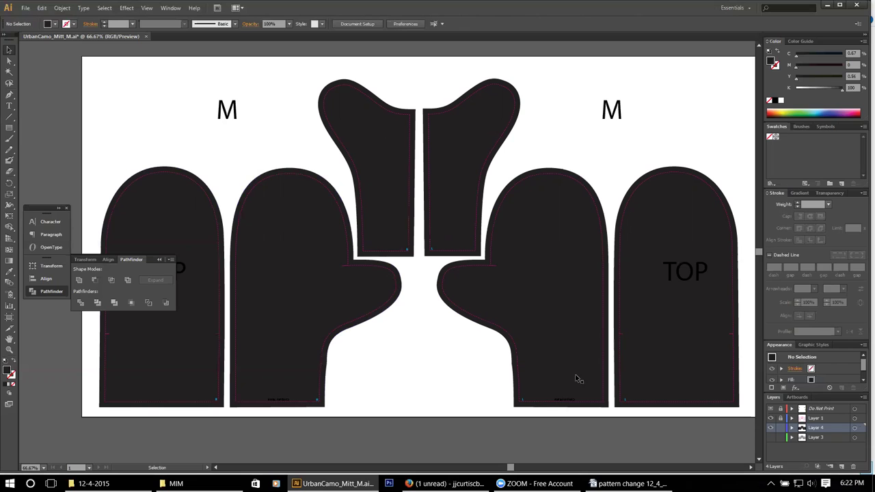
left_click(829, 7)
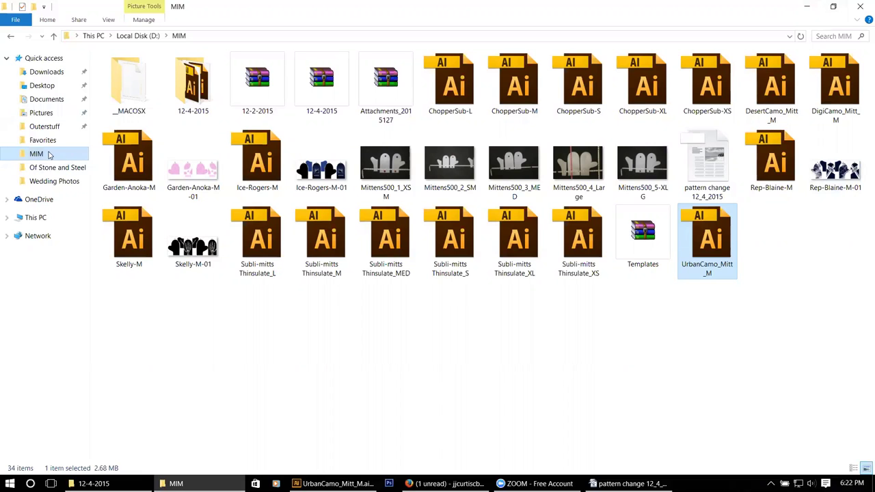
- Browse from the MIM folder through Downloads to Pictures, then open the desktop Pictures shortcut
left_click(48, 155)
left_click(46, 72)
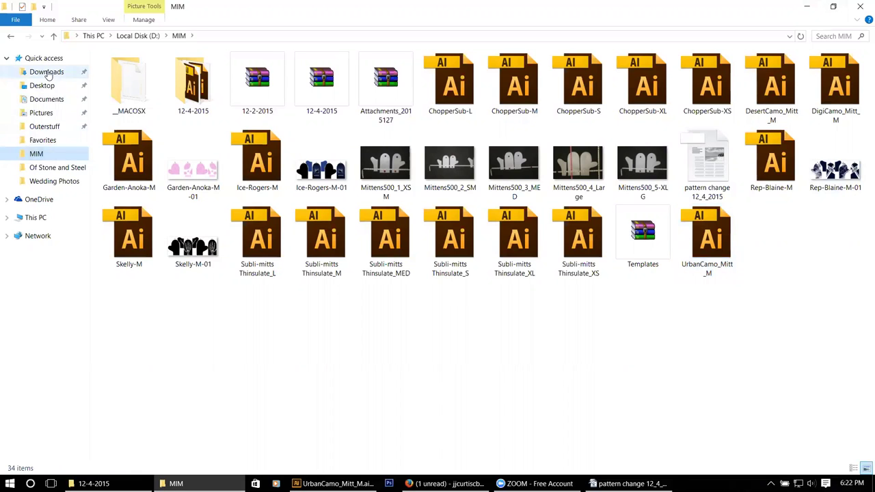
left_click(43, 113)
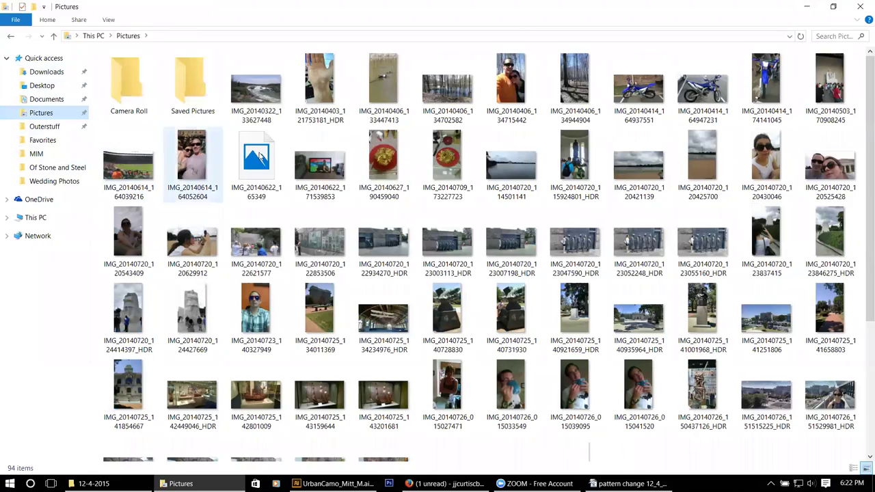
left_click(807, 7)
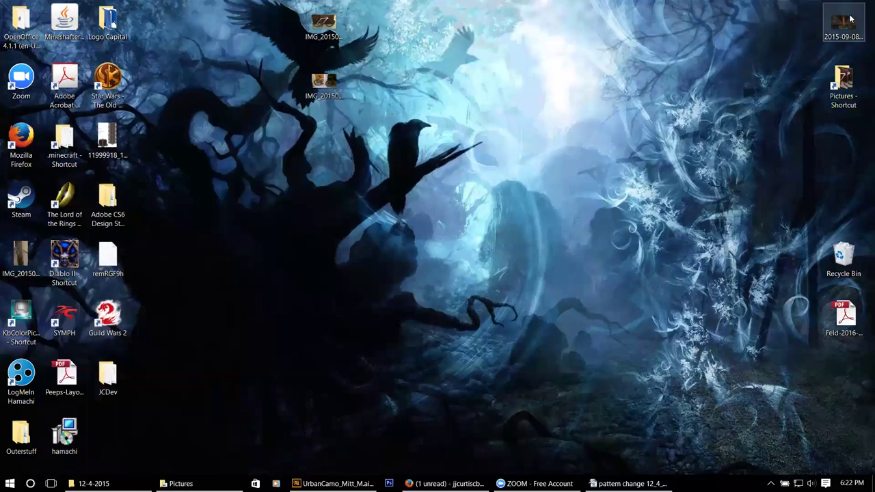
double_click(843, 86)
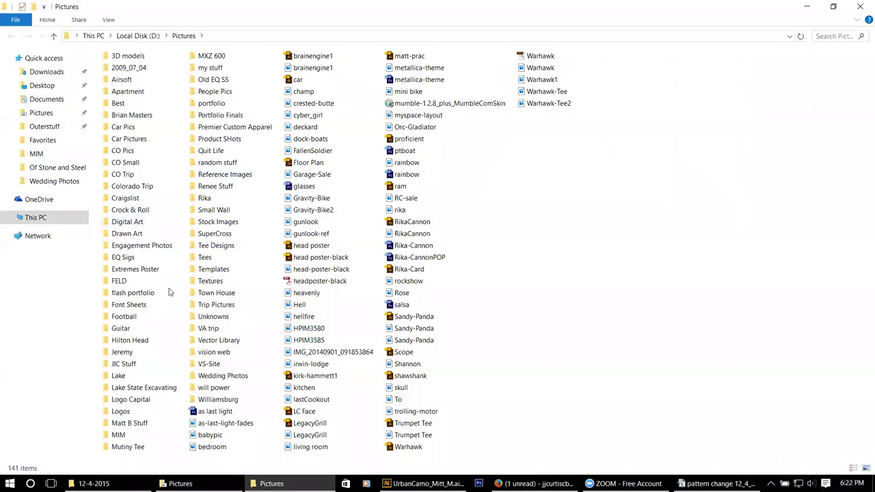
- Open Vector Library > Camo > Camouflage-Patterns > AI and launch Woodland-Camo.ai in Illustrator
double_click(215, 343)
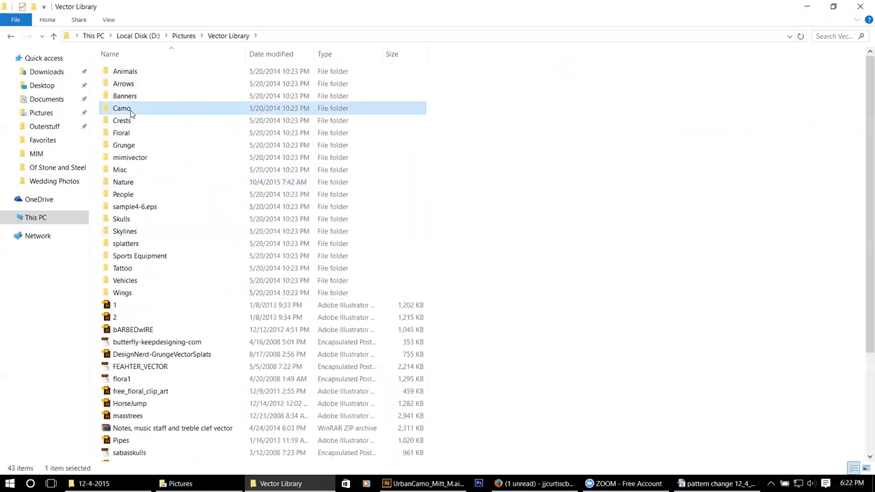
double_click(132, 109)
left_click(158, 71)
double_click(158, 72)
double_click(116, 73)
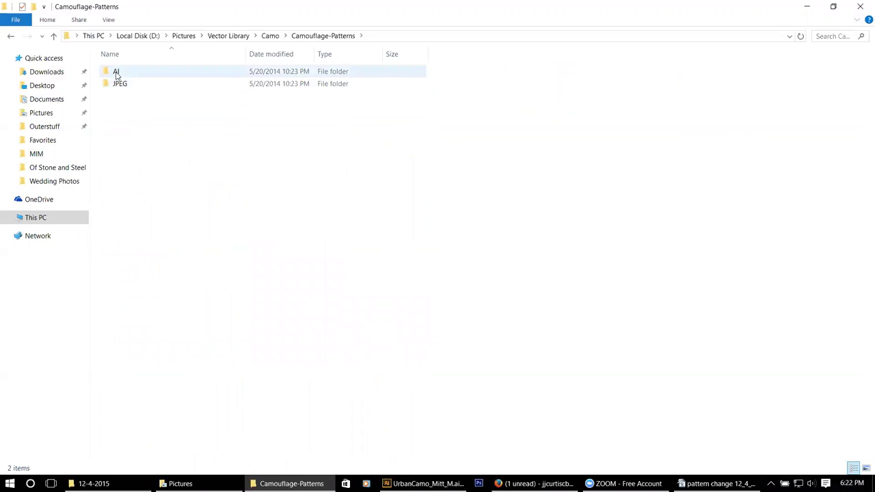
double_click(134, 109)
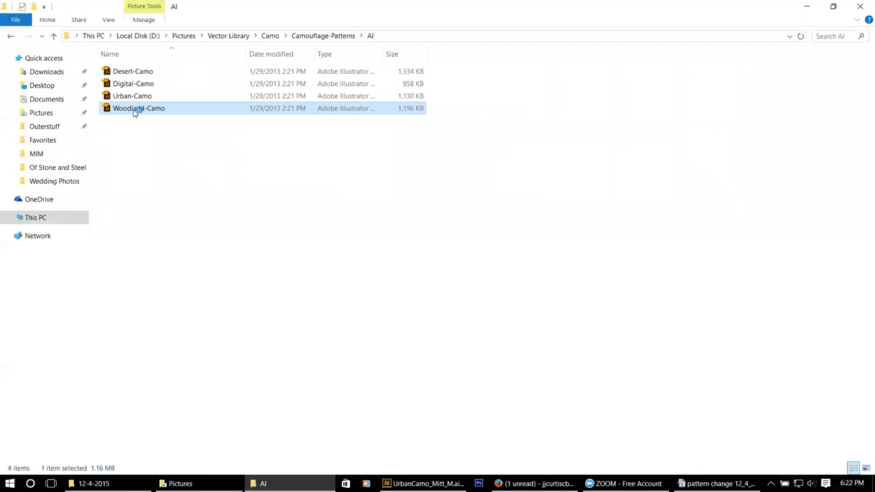
left_click(369, 241)
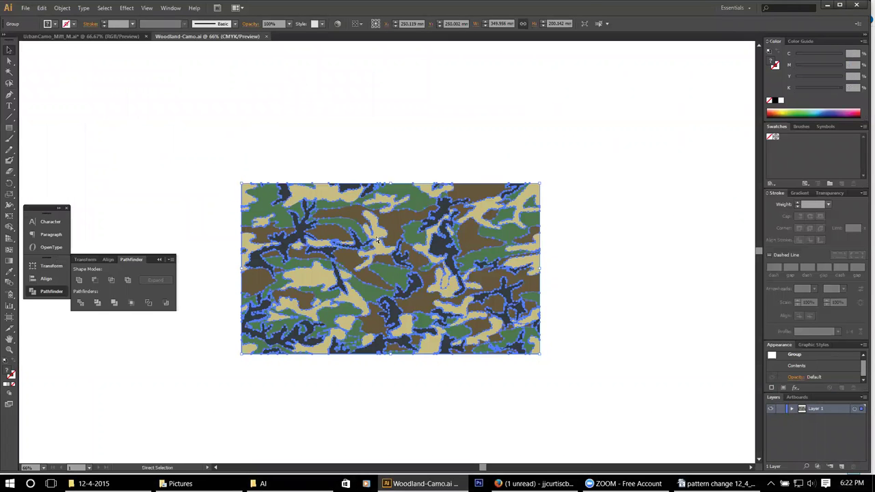
- Close Woodland-Camo, paste the camo into the mitt layout, shrink it, and place it over the right pieces
left_click(266, 37)
key("ctrl+v")
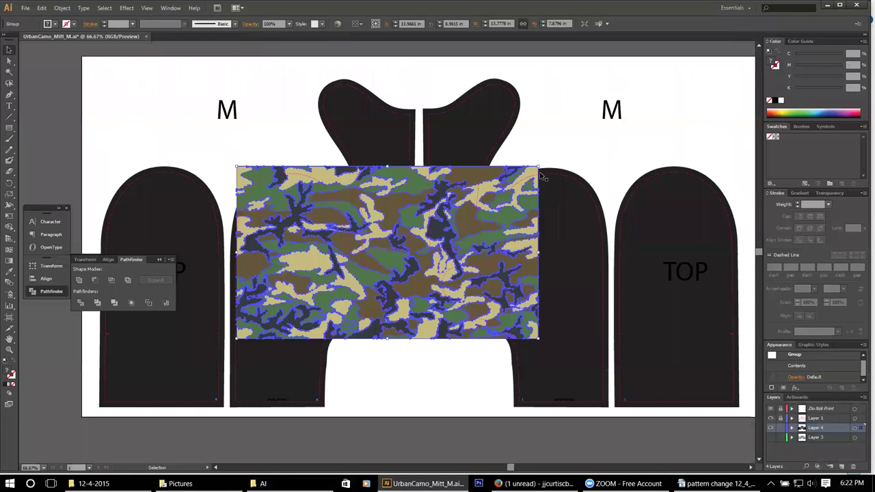
left_click_drag(537, 166, 478, 213)
left_click_drag(411, 245, 540, 287)
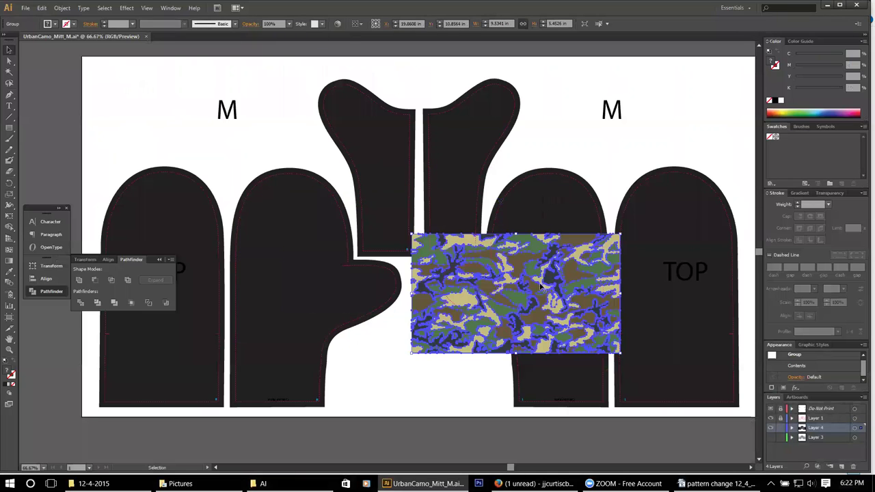
left_click(575, 140)
- Move the camo artwork onto the left mitt piece and pan around it
scroll(567, 280, "up", 1)
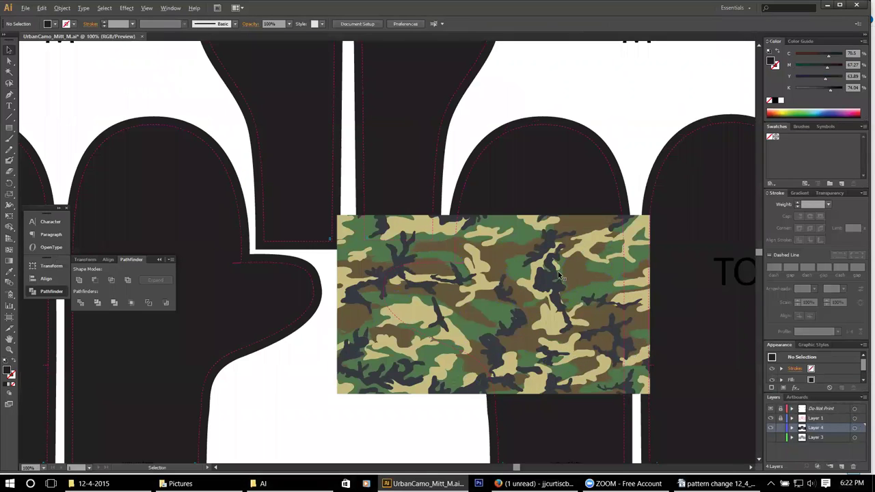
scroll(542, 280, "down", 1)
left_click_drag(540, 283, 385, 150)
scroll(362, 193, "up", 2)
left_click_drag(361, 192, 439, 358)
left_click(79, 141)
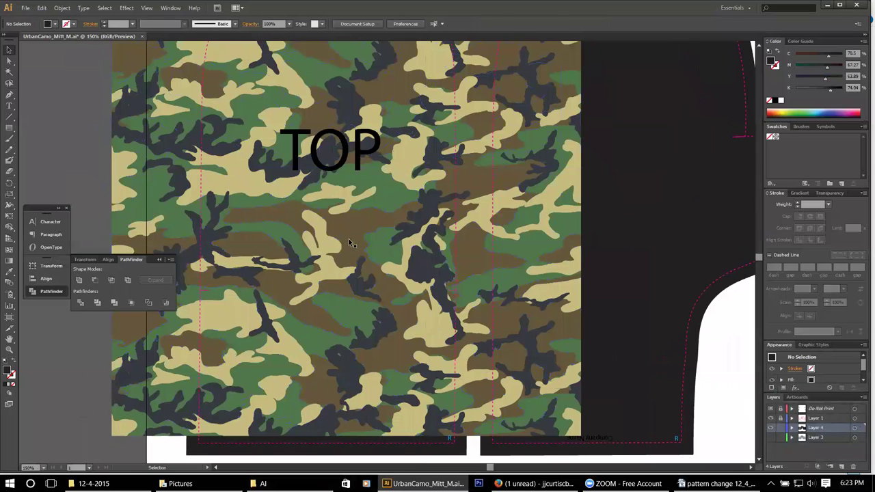
- Drag the camo group's bottom handle down so it fully covers the TOP mitt piece
scroll(404, 205, "down", 3)
scroll(418, 163, "down", 1, "alt")
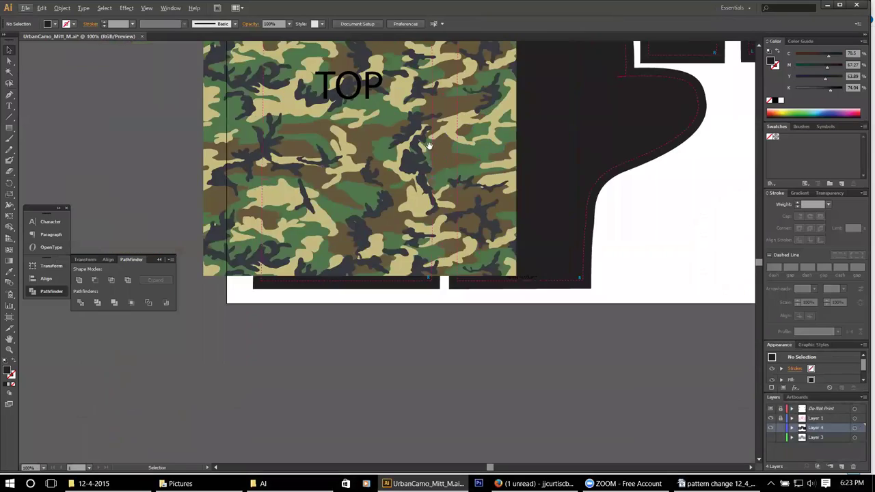
left_click_drag(417, 162, 359, 318)
left_click(355, 321)
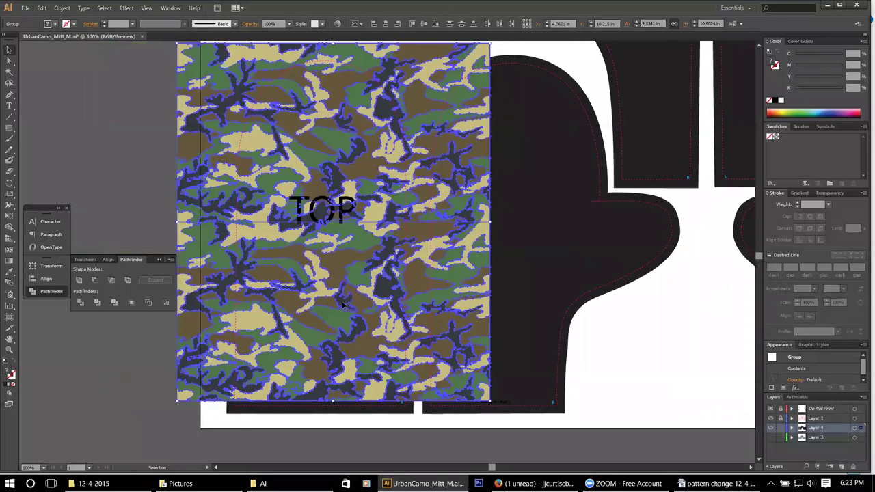
scroll(335, 328, "down", 2)
left_click_drag(337, 349, 344, 365)
key("v")
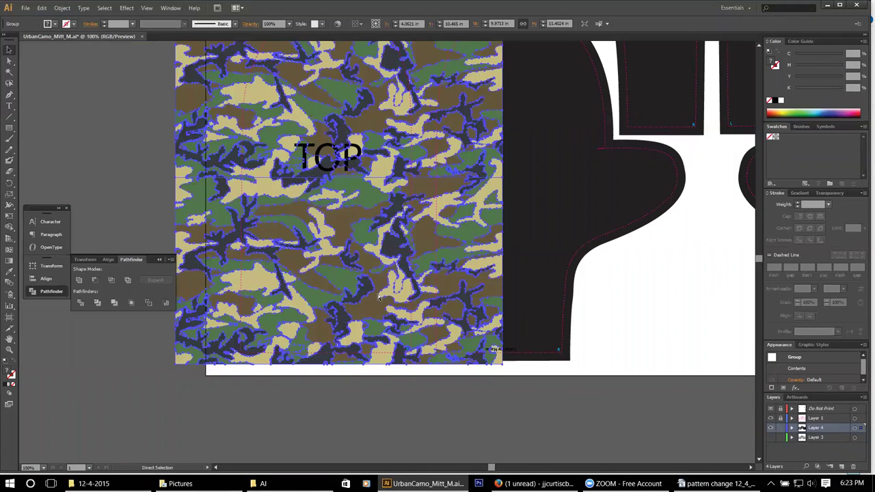
left_click(62, 8)
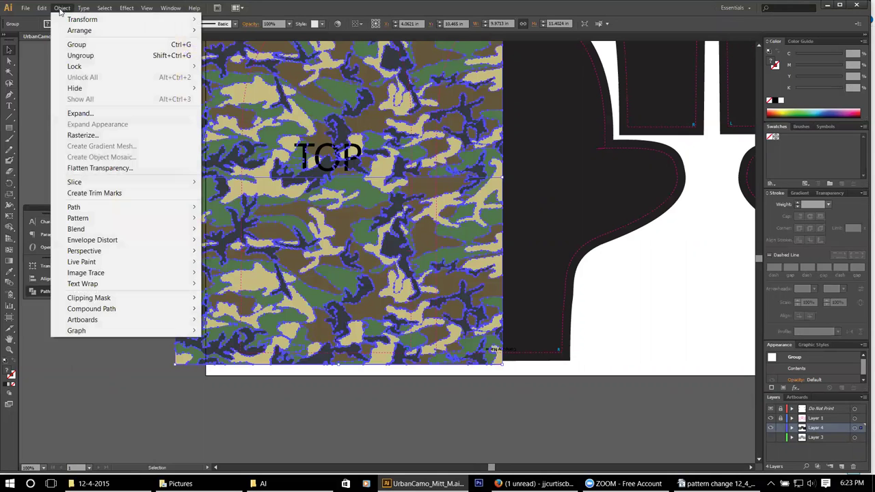
left_click(32, 70)
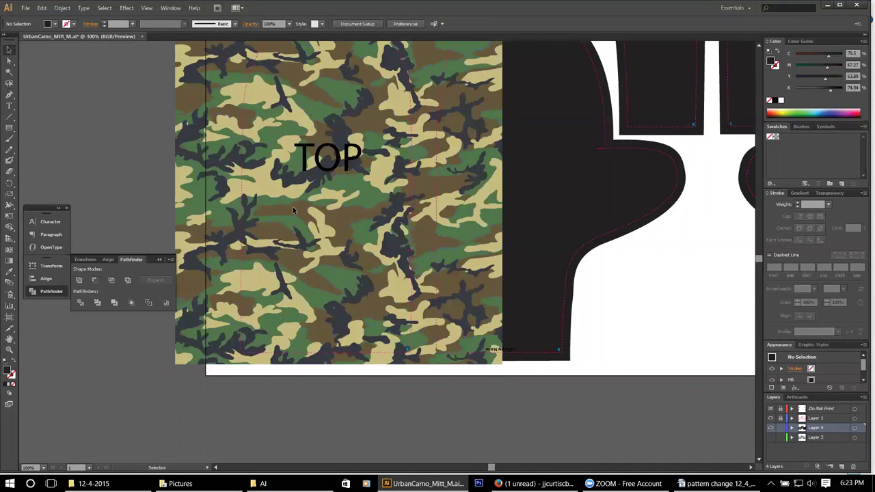
left_click_drag(402, 200, 374, 206)
scroll(348, 290, "up", 3)
scroll(343, 233, "down", 3)
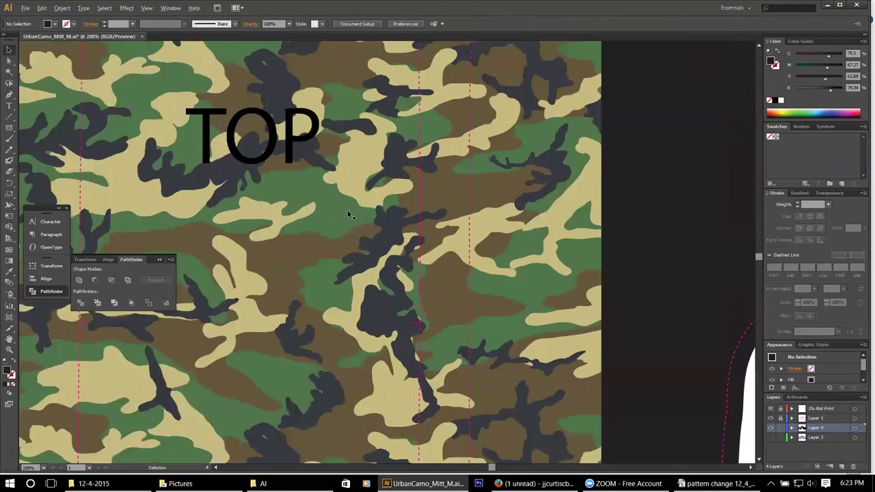
left_click(307, 144)
key("space")
left_click_drag(303, 127, 326, 171)
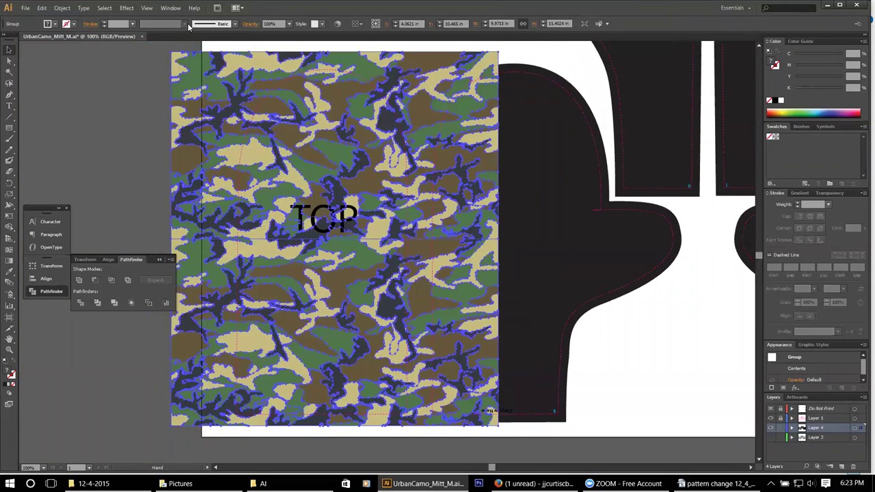
left_click(146, 9)
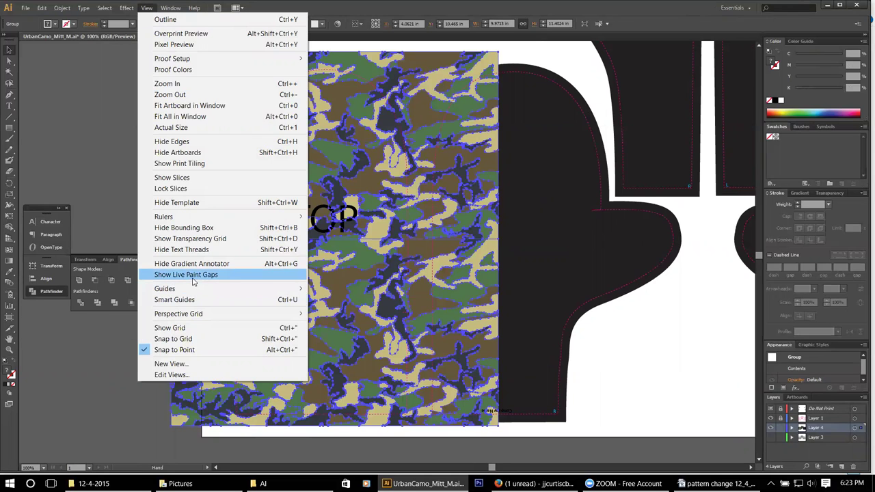
left_click(146, 8)
key("v")
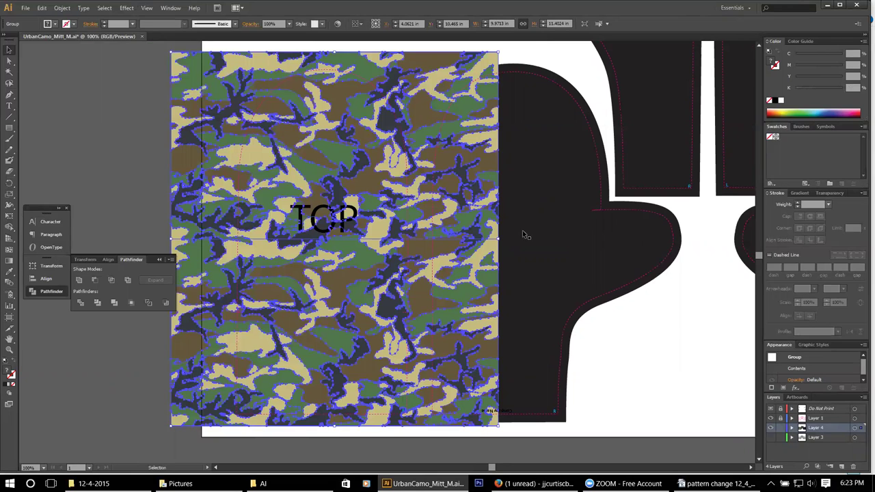
scroll(489, 205, "down", 1)
left_click_drag(441, 199, 361, 197)
- Duplicate the camo block and position the copy over the right-hand TOP mitt piece
left_click_drag(361, 197, 148, 198)
left_click_drag(227, 208, 556, 208)
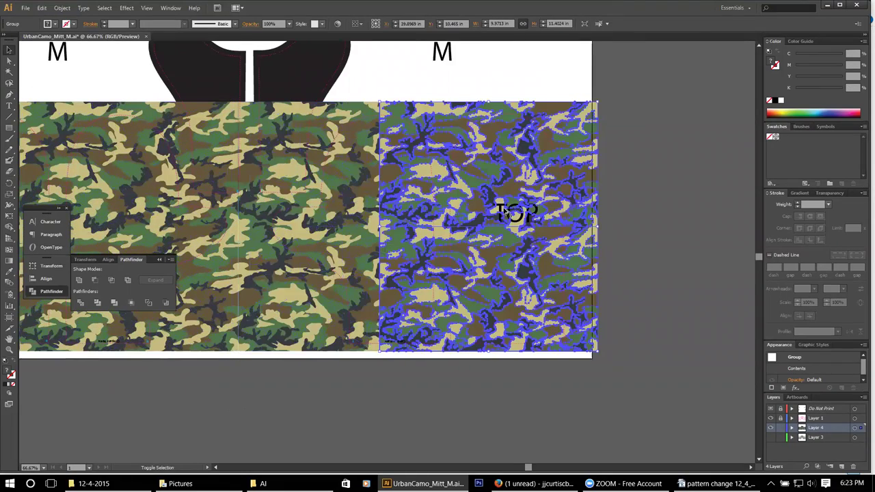
left_click_drag(281, 138, 433, 242)
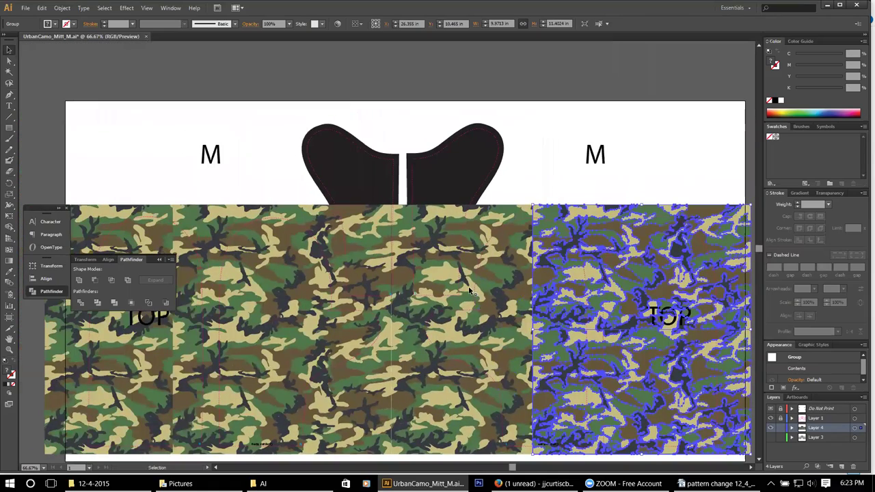
key("ctrl+z")
left_click_drag(650, 268, 536, 240)
left_click(527, 133)
left_click_drag(527, 133, 536, 190)
left_click_drag(689, 306, 577, 237)
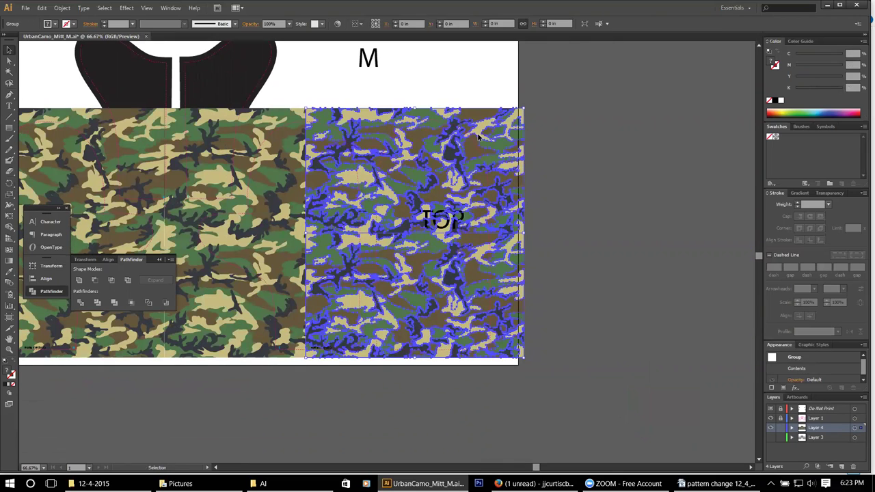
- Expand Layer 4 in the Layers panel and select the camo pattern group
left_click(641, 296)
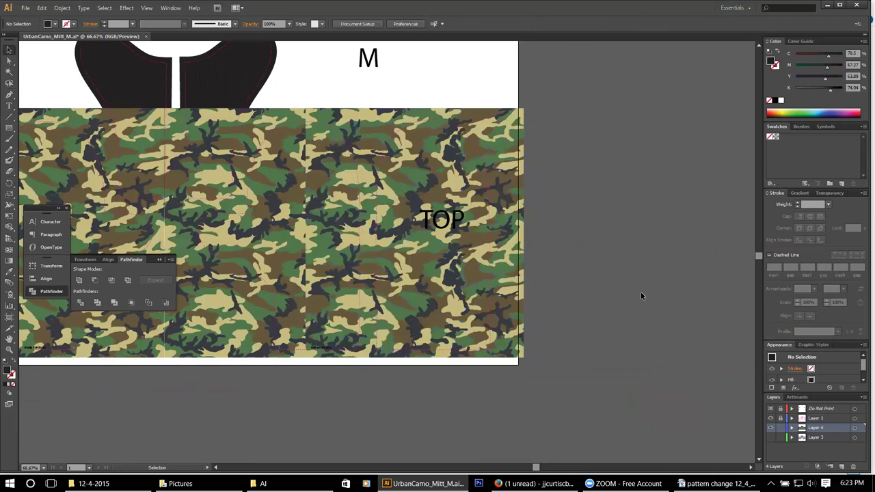
left_click(791, 427)
scroll(835, 430, "down", 3)
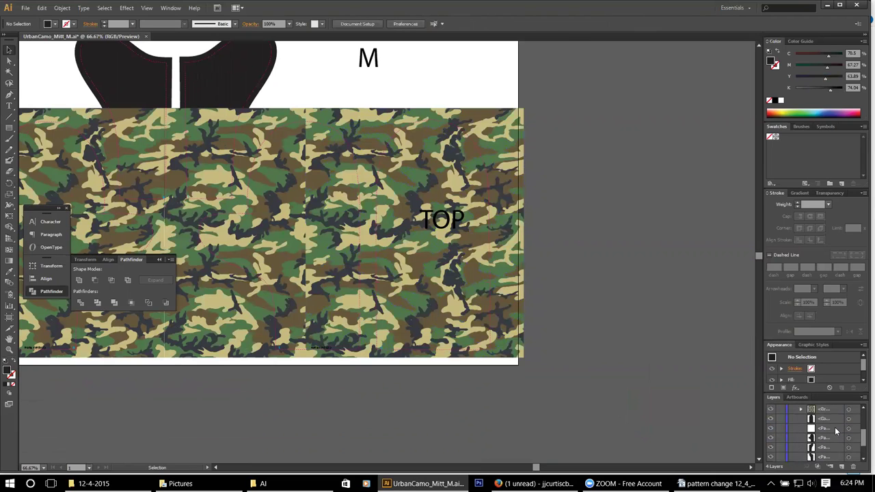
scroll(836, 431, "up", 3)
left_click(445, 213)
scroll(451, 184, "left", 3)
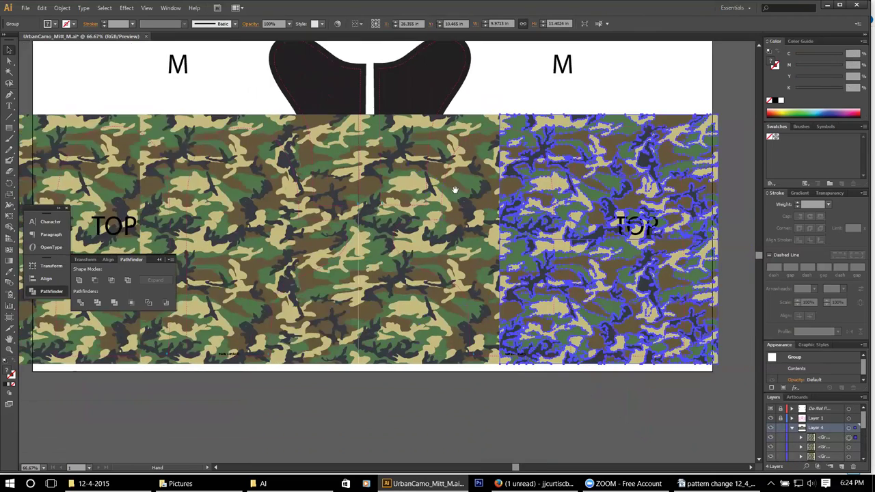
- Send the camo pattern backward so it sits behind the black mitt shapes
left_click(62, 7)
mouse_move(103, 30)
left_click(235, 63)
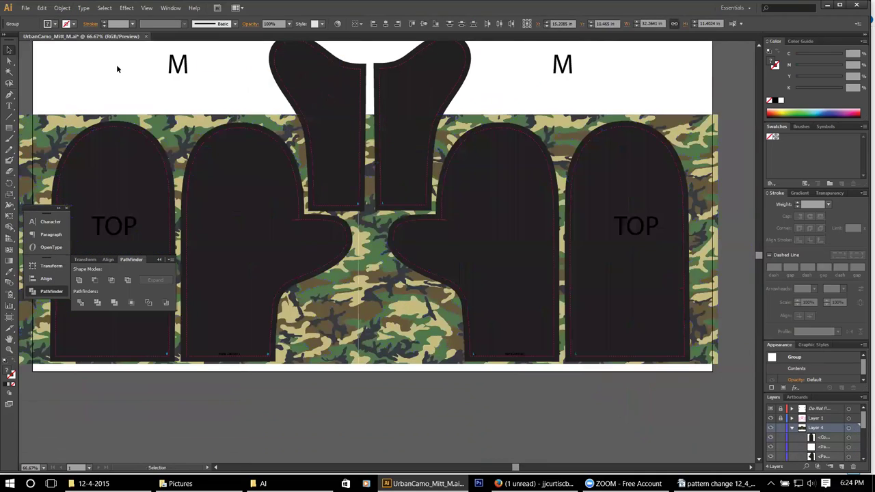
left_click(117, 65)
scroll(486, 187, "right", 4)
- Group the right-hand mitt pieces with their camo and select the new group
left_click_drag(482, 62, 531, 190)
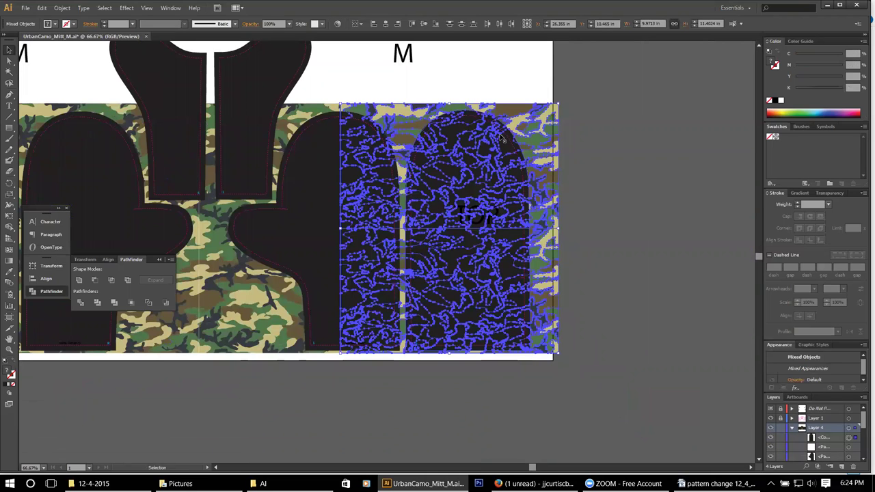
left_click(61, 8)
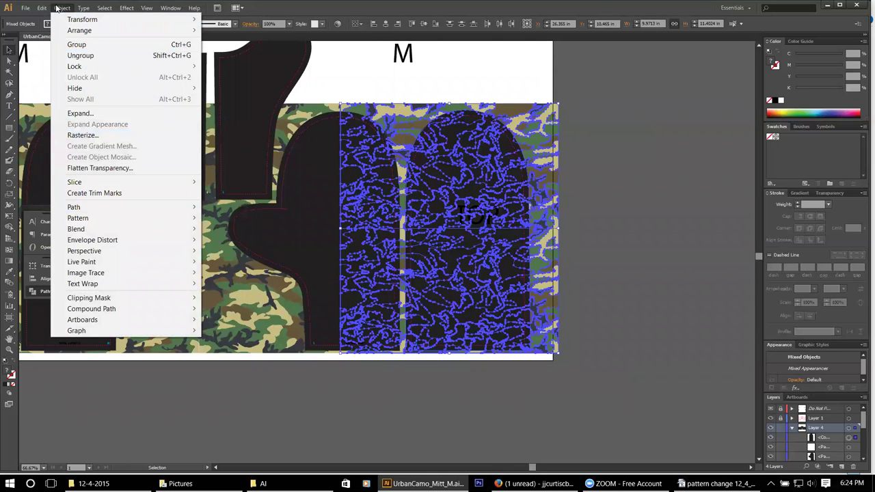
left_click(77, 44)
left_click(603, 233)
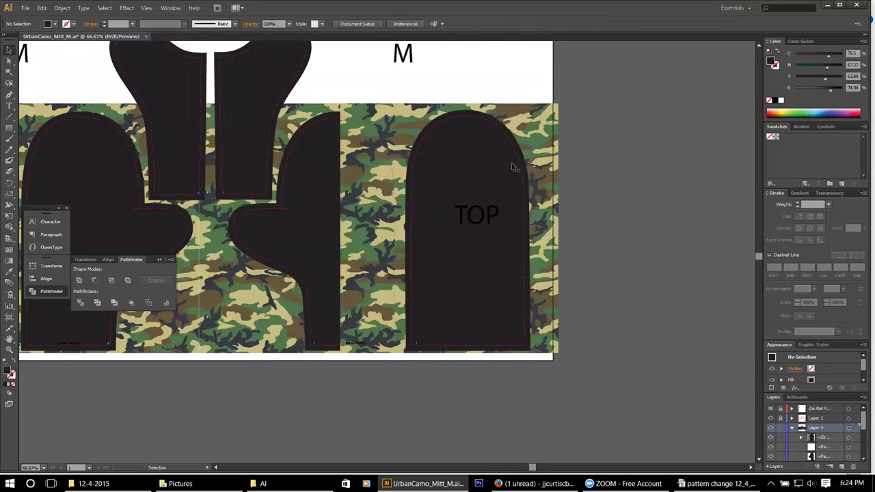
left_click(444, 149)
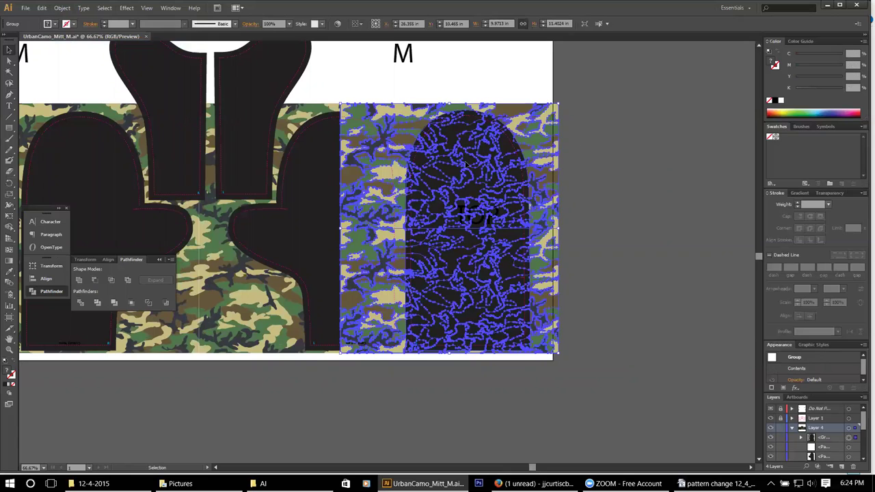
- Test-move the camo group, undo it, and try selecting the left and middle camo groups
left_click_drag(464, 164, 670, 167)
key("ctrl+z")
left_click(671, 164)
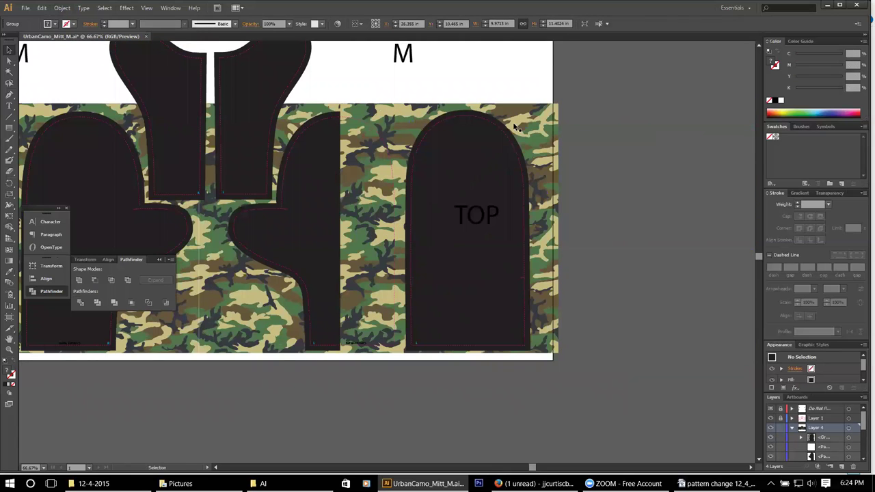
left_click(317, 132)
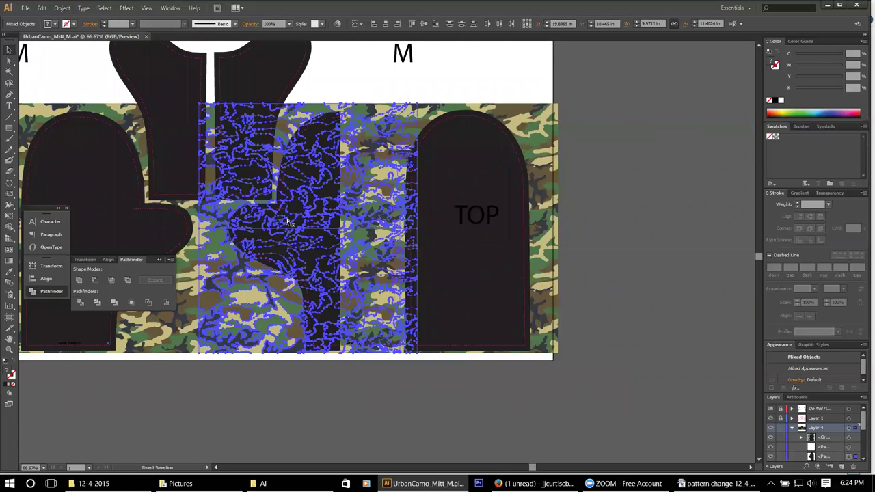
scroll(340, 101, "left", 5)
left_click(344, 133)
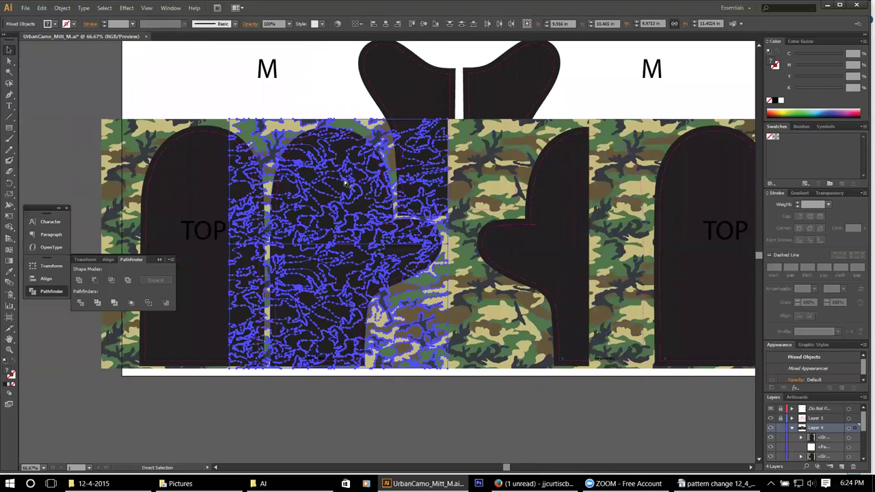
key("v")
left_click_drag(209, 84, 318, 145)
left_click_drag(324, 85, 345, 203)
key("a")
left_click(207, 179)
key("v")
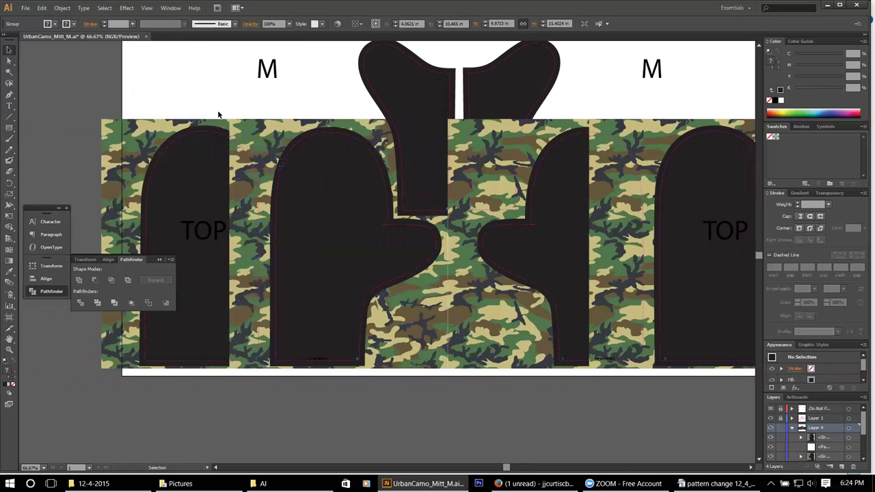
scroll(853, 438, "down", 2)
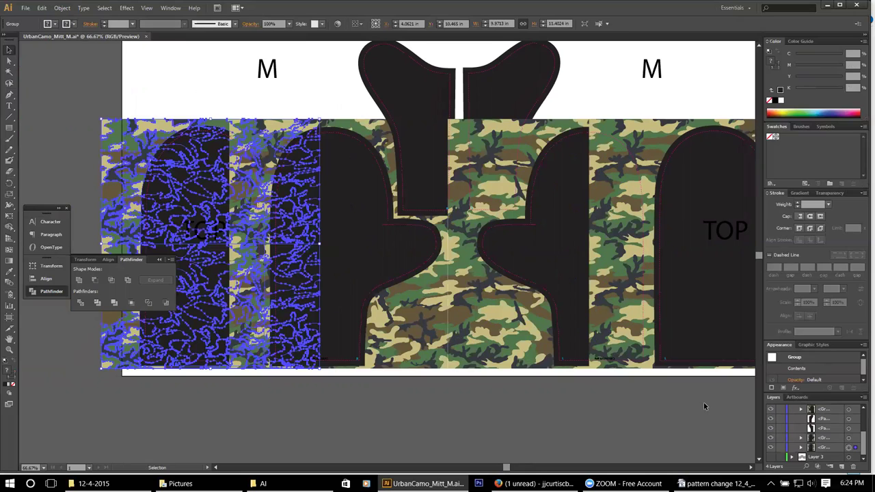
- In the Layers panel, expand the groups and select the leftmost mitt's outline shape
left_click(801, 447)
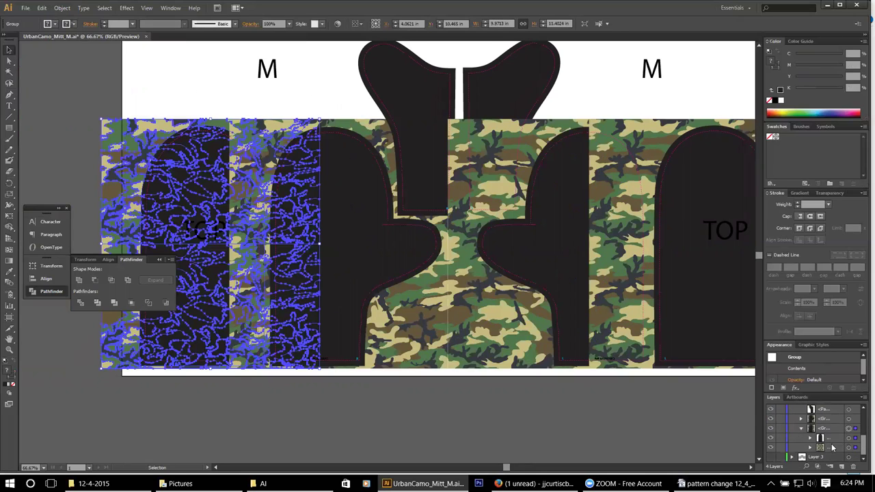
left_click(848, 438)
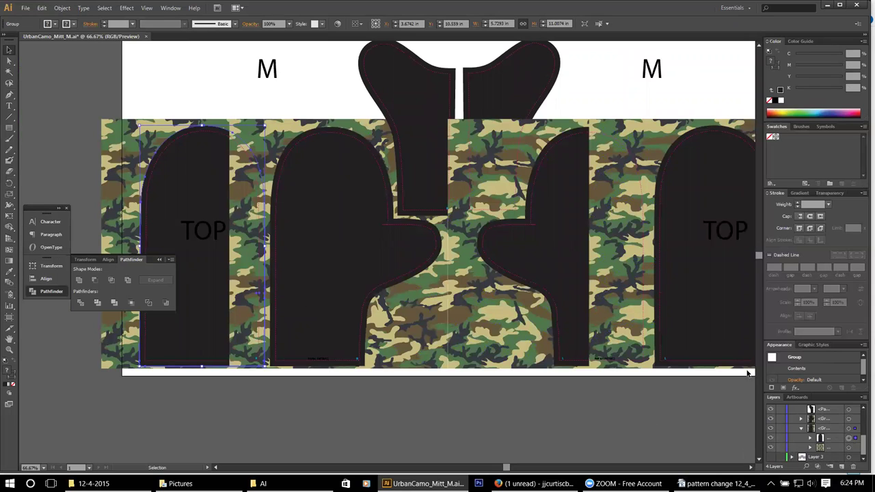
left_click(801, 420)
left_click(801, 420)
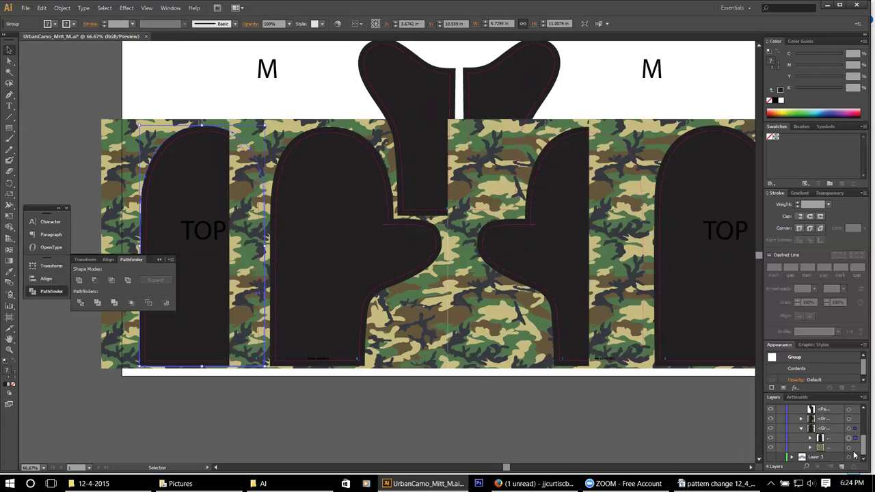
left_click(810, 439)
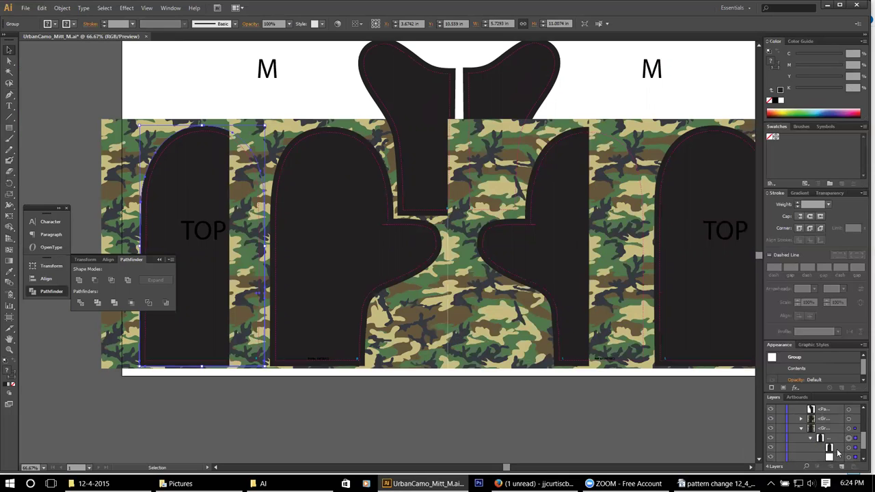
scroll(845, 449, "down", 3)
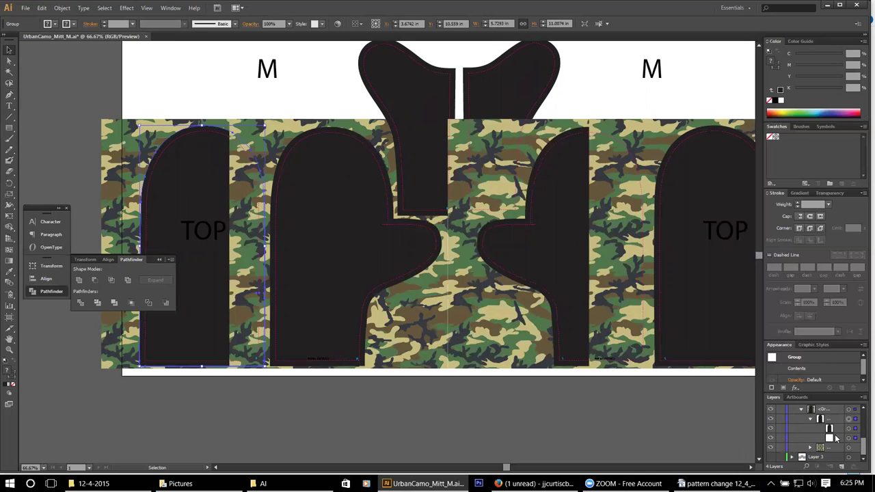
left_click(848, 438, "shift")
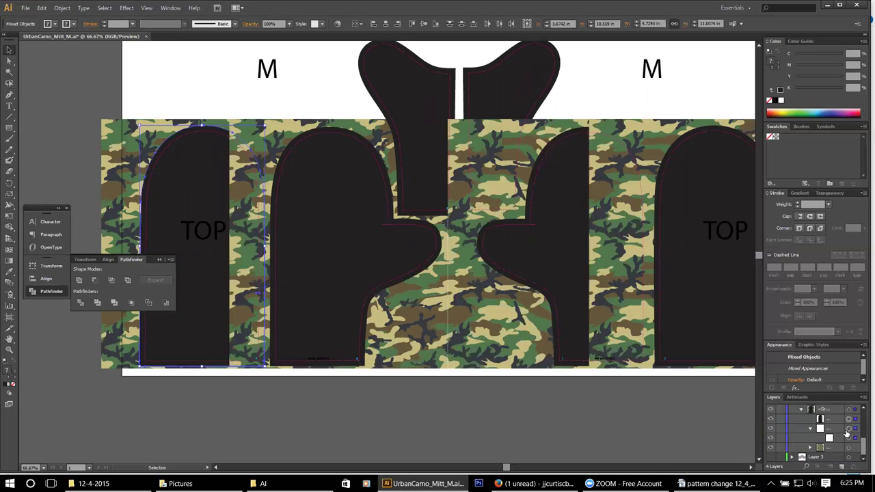
left_click(848, 428)
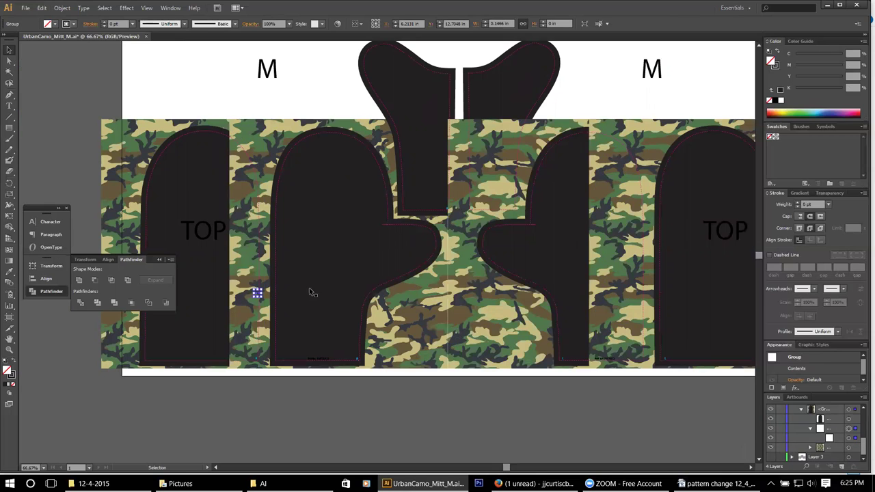
key("ctrl+shift+a")
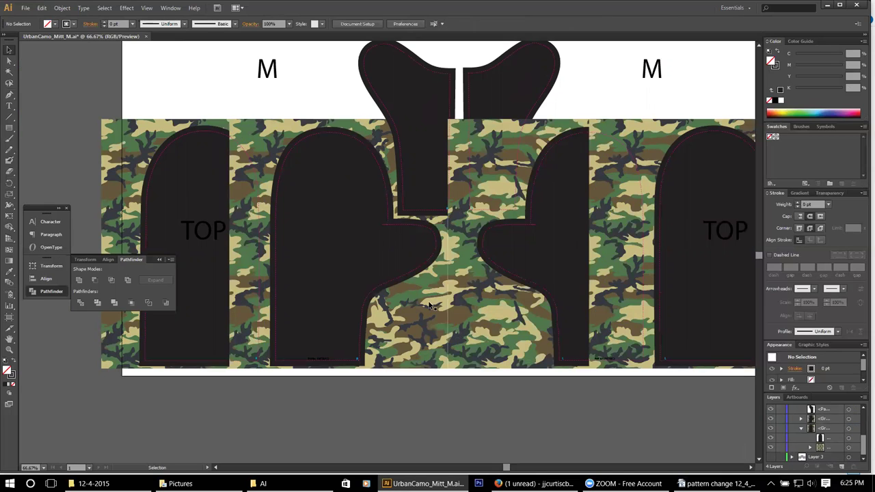
left_click(849, 441)
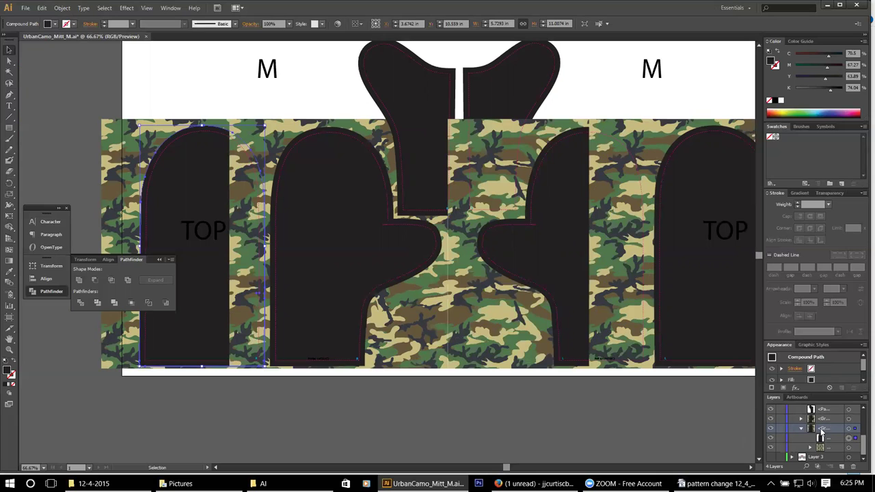
- Clip the camo into the leftmost and second mitt pieces with clipping masks
left_click(818, 467)
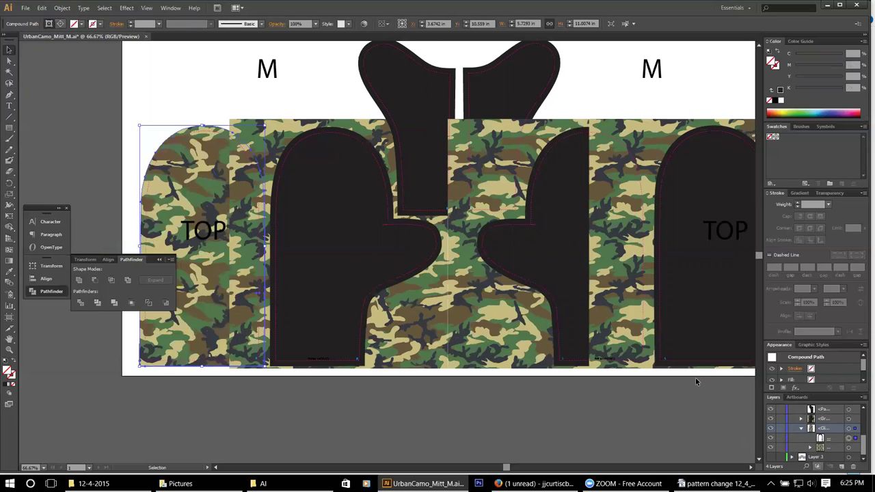
left_click(801, 438)
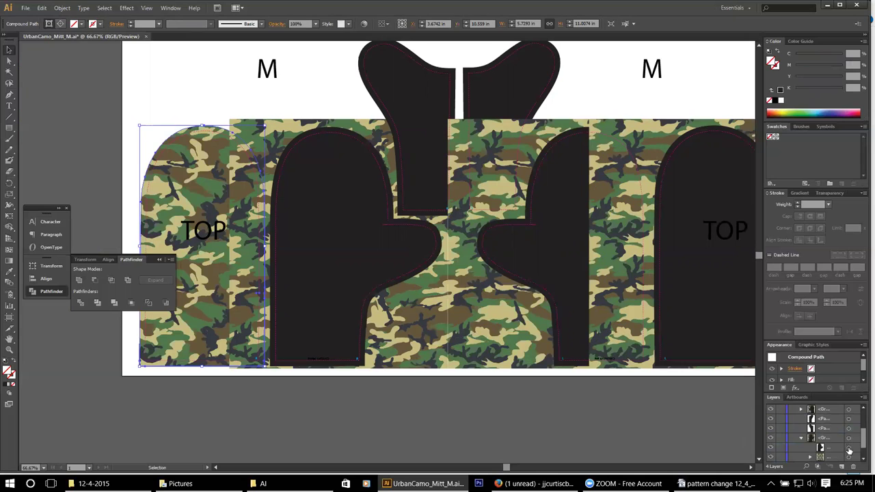
left_click(849, 448)
left_click(818, 467)
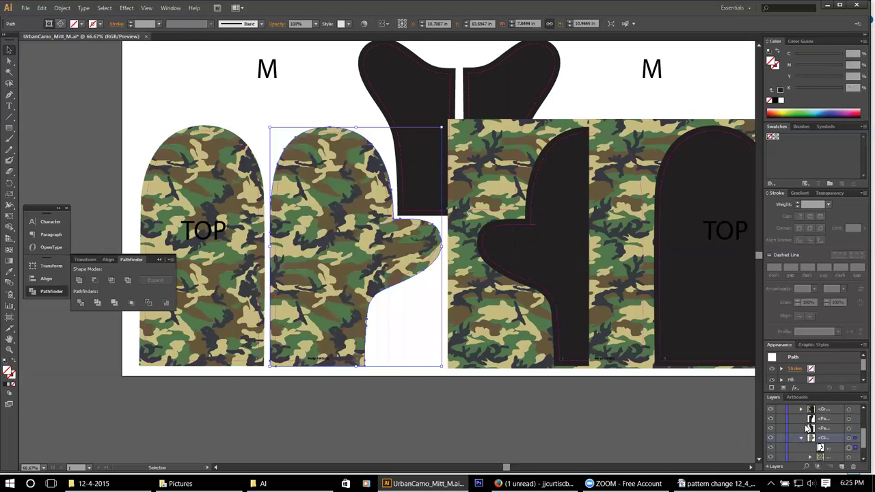
- Clip the camo into the thumbed right mitt and the rightmost mitt
scroll(799, 410, "up", 2)
scroll(834, 451, "down", 2)
left_click(848, 439)
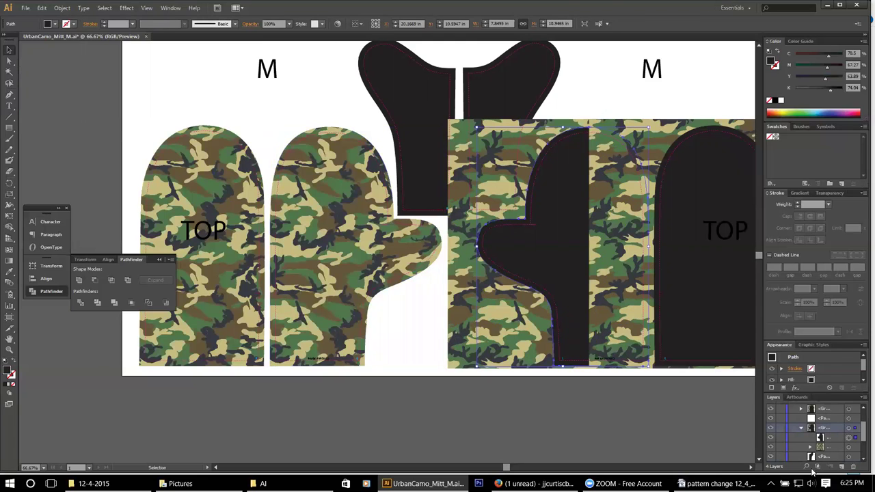
left_click(818, 467)
left_click(802, 429)
left_click(801, 408)
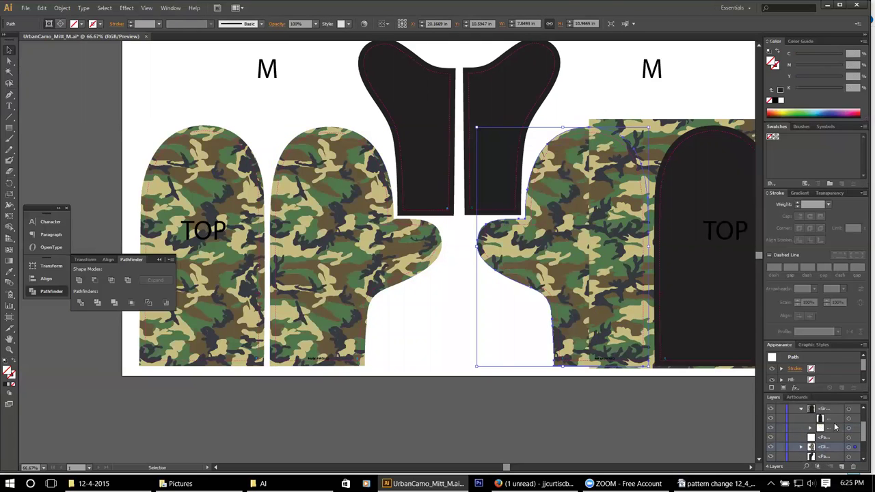
left_click(849, 418)
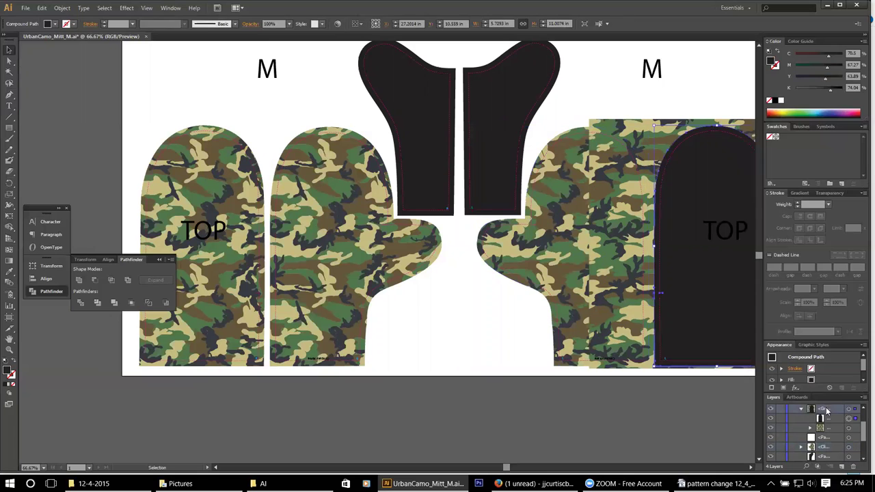
left_click(818, 467)
left_click(582, 412)
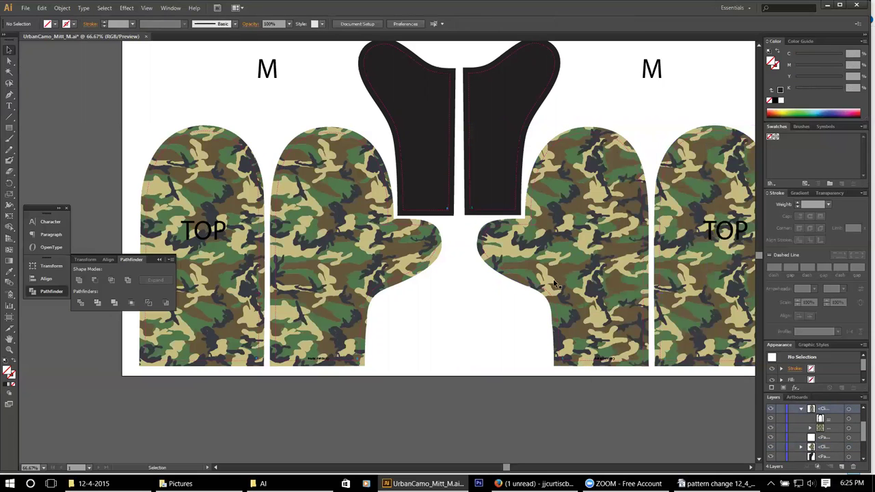
key("ctrl+minus")
left_click_drag(530, 273, 463, 265)
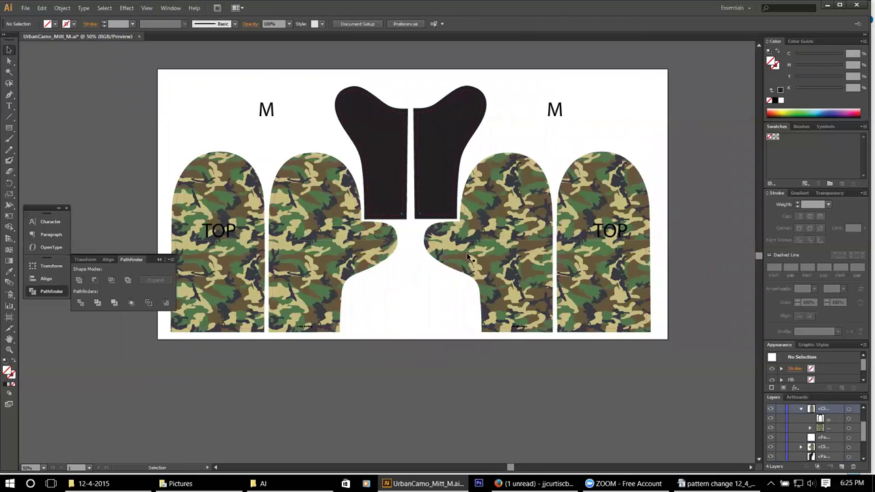
scroll(383, 220, "up", 3)
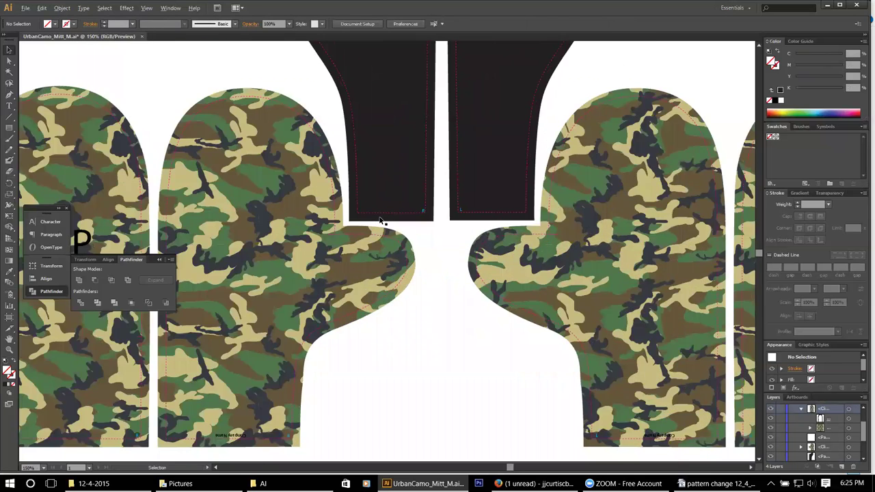
scroll(381, 220, "down", 3)
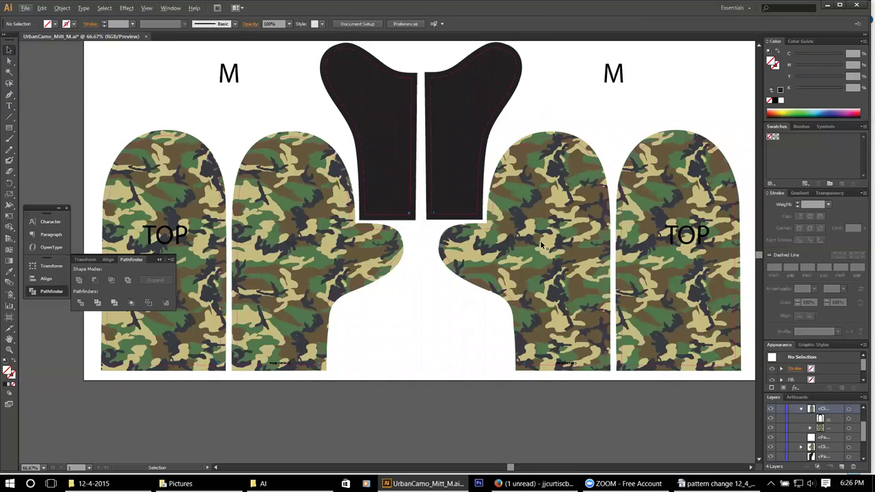
scroll(545, 218, "up", 3)
scroll(545, 203, "down", 2)
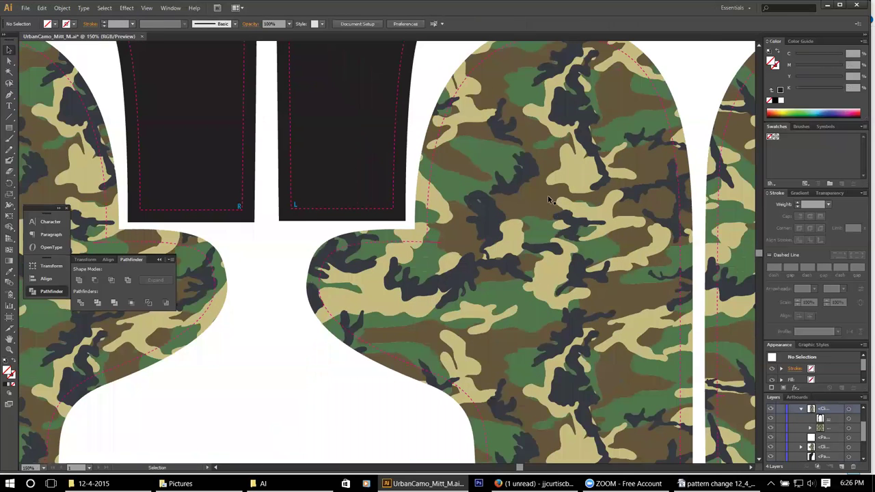
scroll(557, 177, "down", 1)
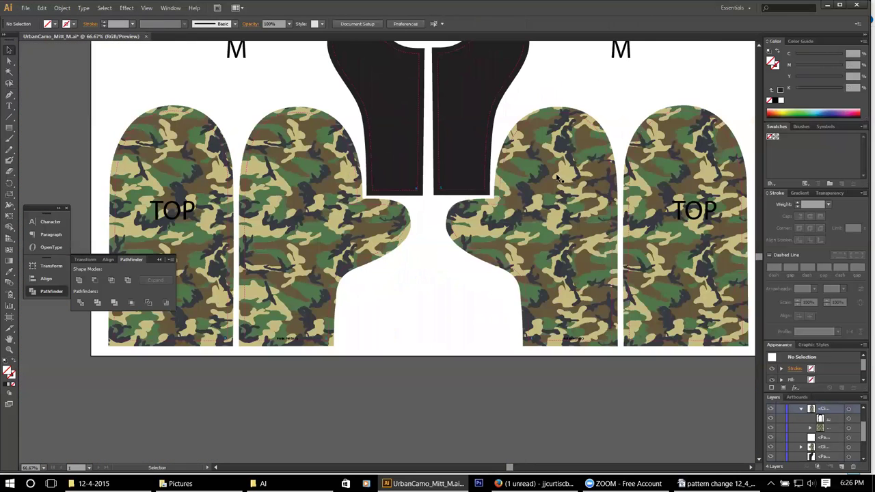
scroll(802, 427, "up", 2)
left_click(792, 428)
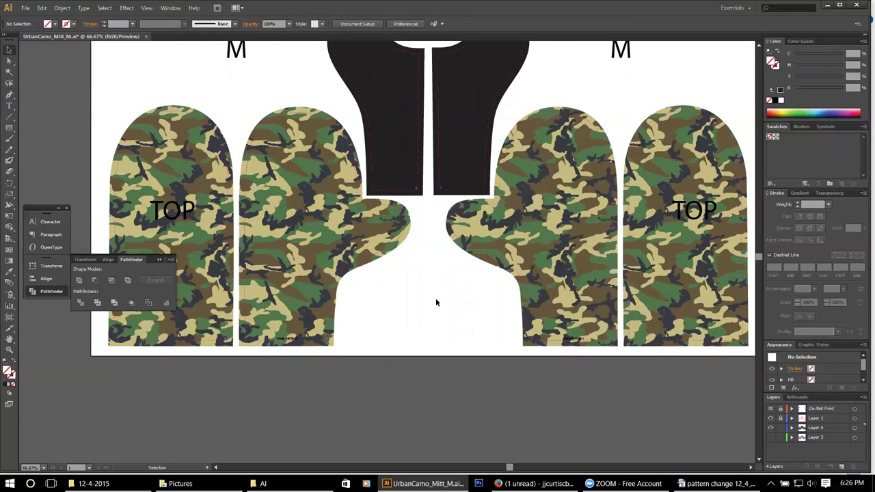
scroll(434, 299, "up", 2)
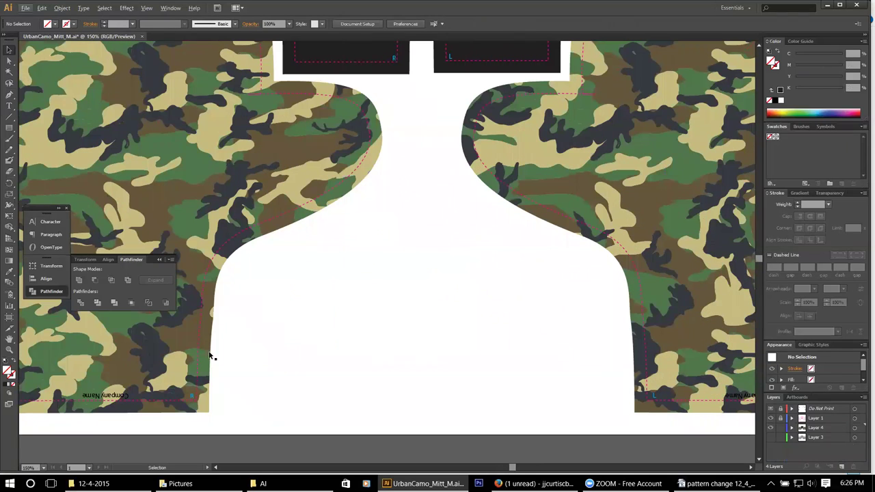
scroll(212, 356, "down", 2)
scroll(504, 295, "down", 1)
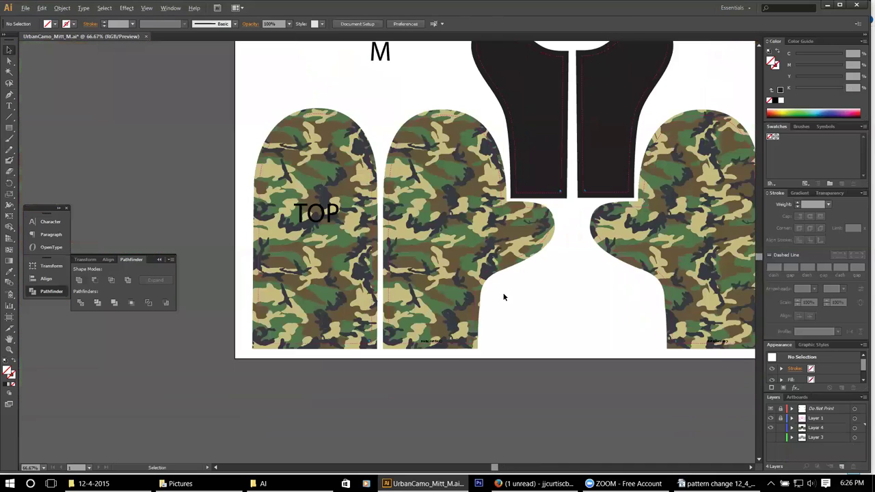
left_click_drag(553, 268, 433, 283)
left_click(600, 254)
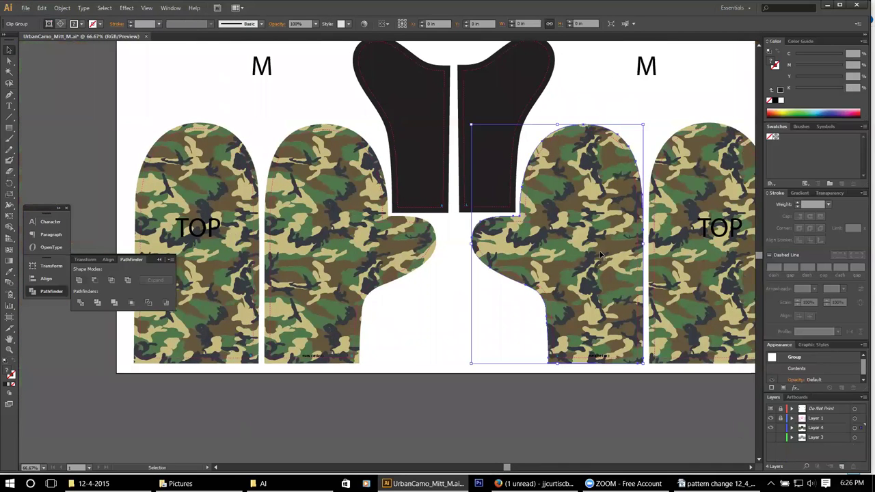
scroll(601, 255, "down", 1)
left_click_drag(600, 254, 504, 270)
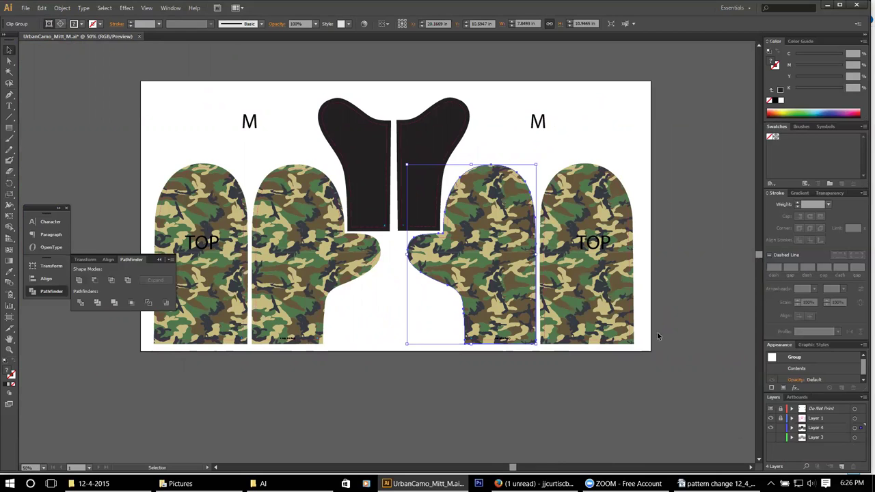
- Pick one green camo patch, then select every patch sharing its fill via Select > Same > Fill Color
left_click(9, 60)
left_click(59, 64)
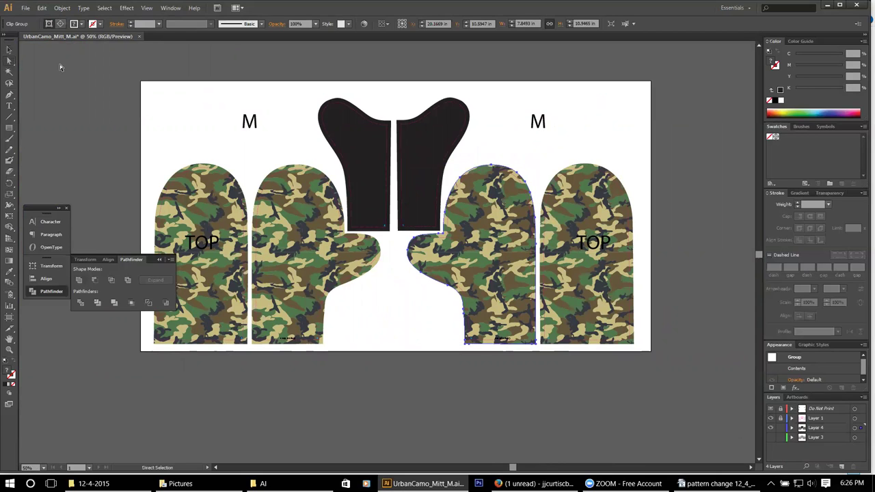
scroll(318, 220, "up", 1)
left_click(302, 207)
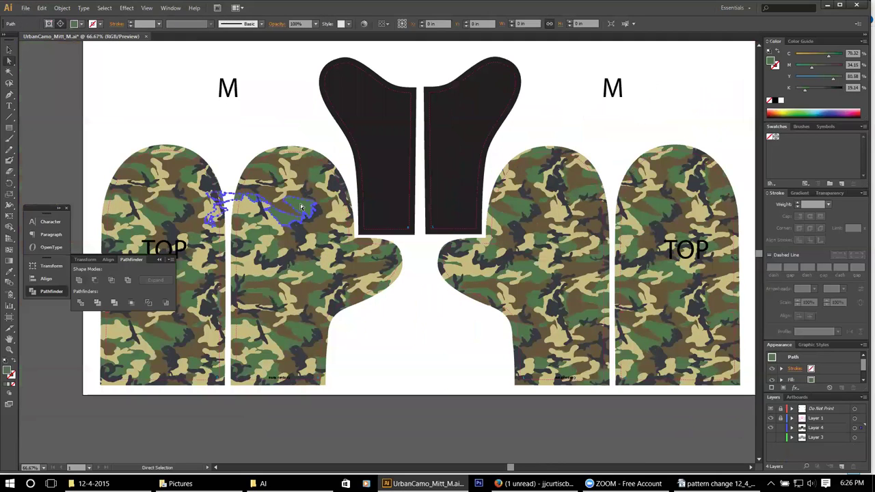
left_click(268, 111)
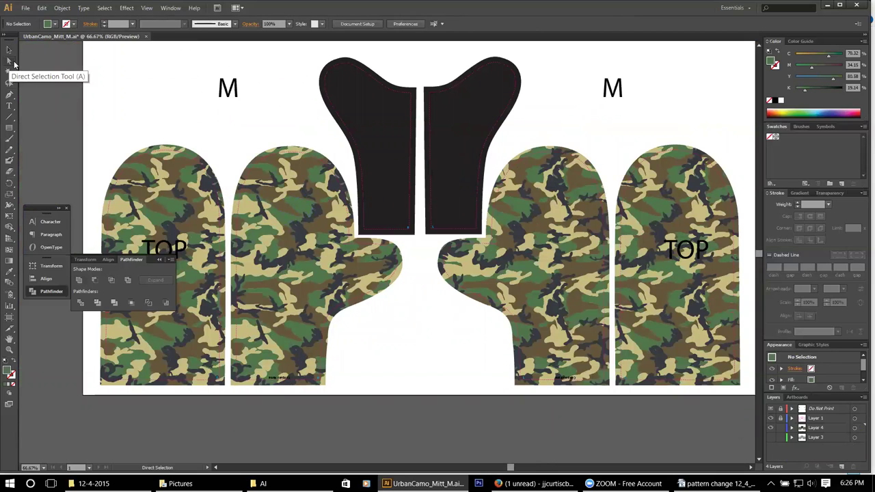
left_click(304, 208)
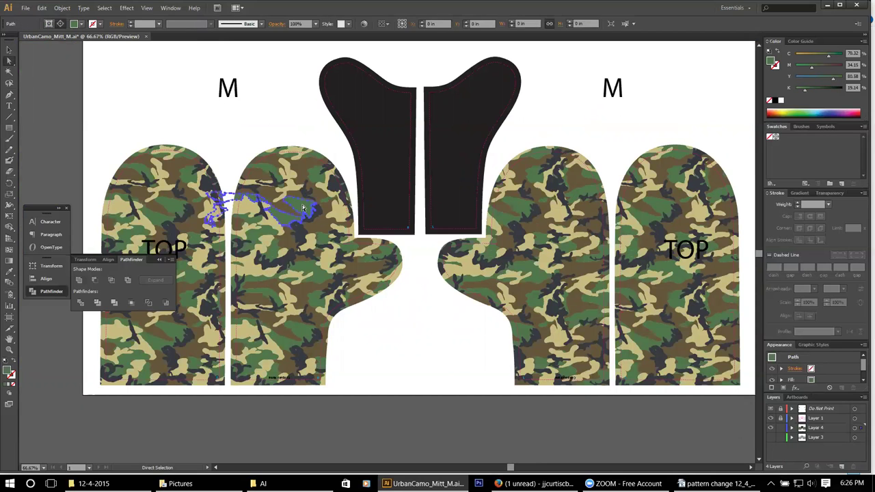
scroll(318, 226, "up", 1)
scroll(316, 227, "down", 3)
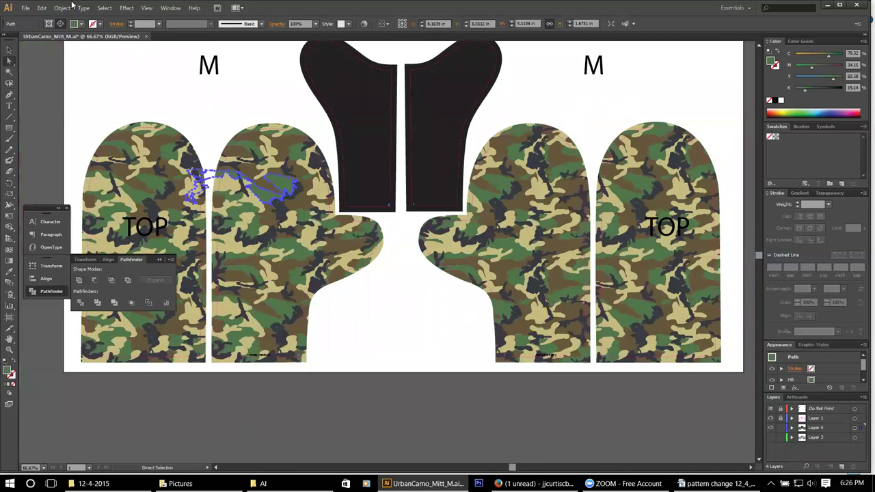
left_click(104, 7)
mouse_move(176, 104)
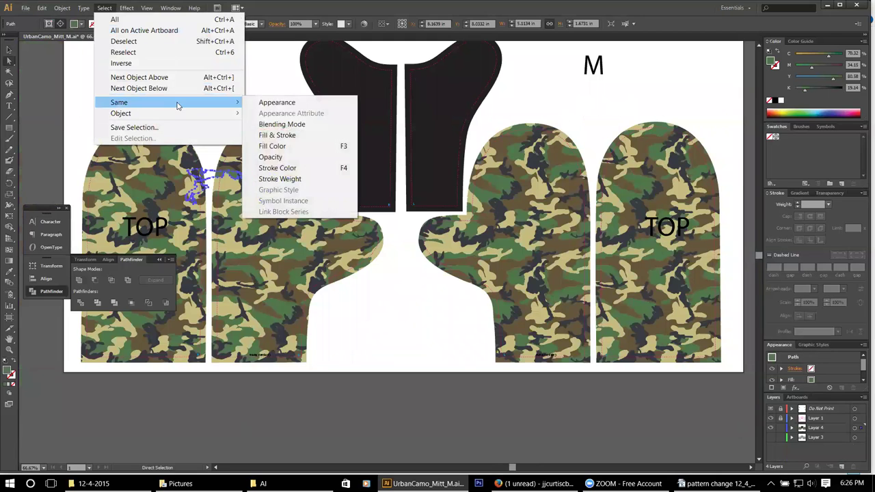
left_click(287, 152)
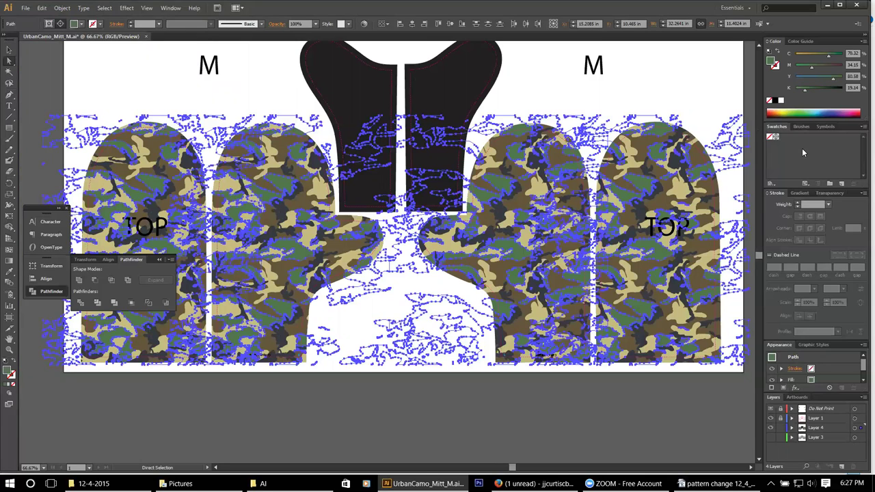
- Recolour the selected green camo patches to blue #0846F4
left_click(864, 127)
left_click(863, 127)
double_click(8, 373)
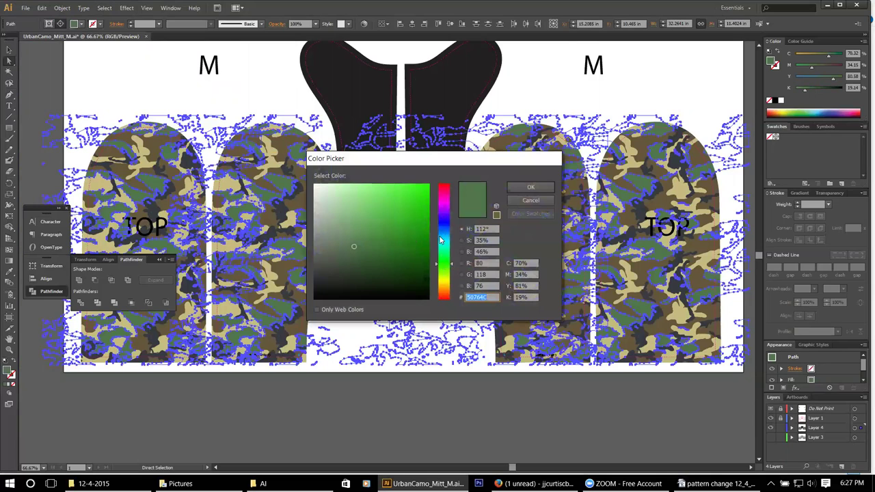
left_click_drag(450, 263, 451, 230)
mouse_move(428, 210)
left_mouse_down()
mouse_move(405, 206)
mouse_move(450, 192)
left_mouse_up()
left_click(531, 187)
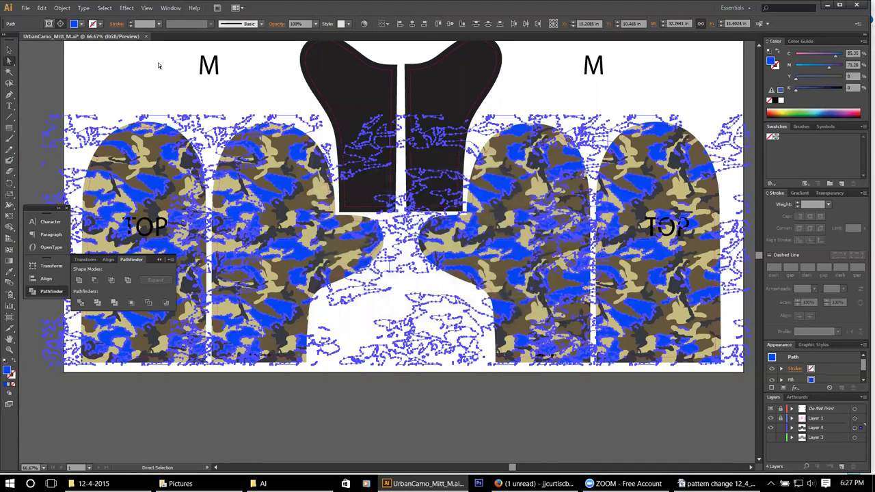
left_click(157, 66)
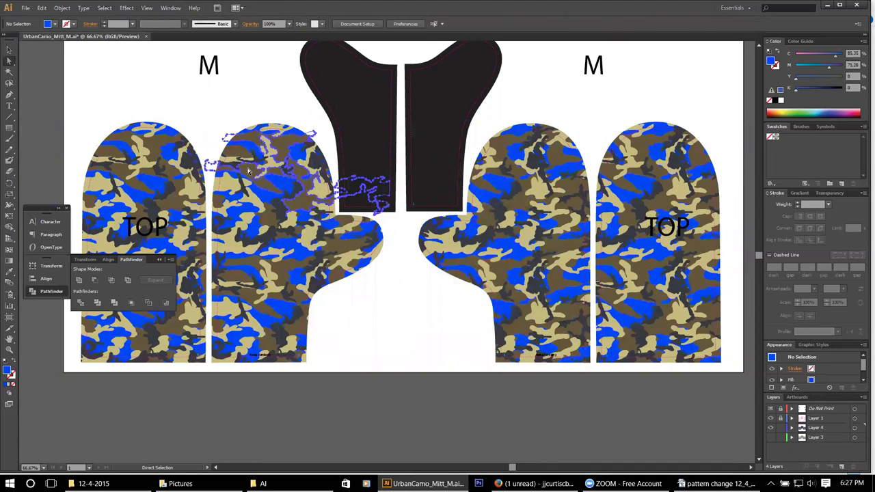
- Recolour the brown camo patches to orange #E58D00
left_click(249, 171)
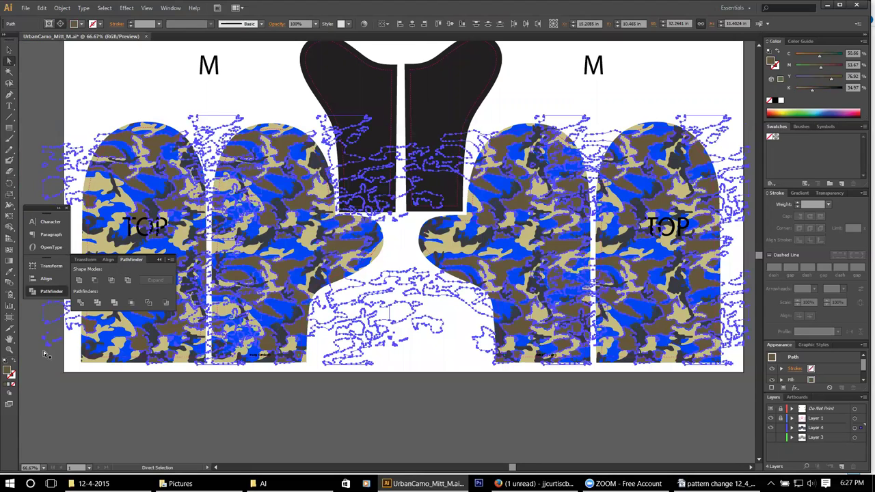
double_click(10, 374)
left_click_drag(422, 238, 431, 190)
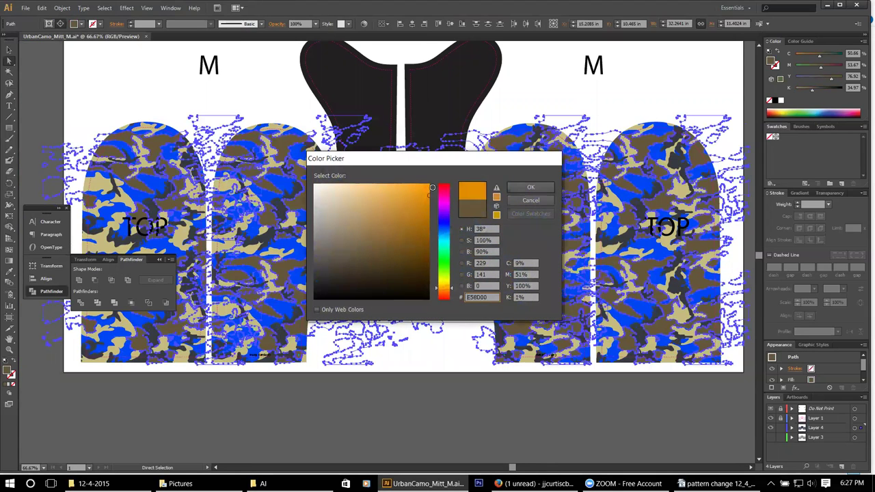
left_click(531, 187)
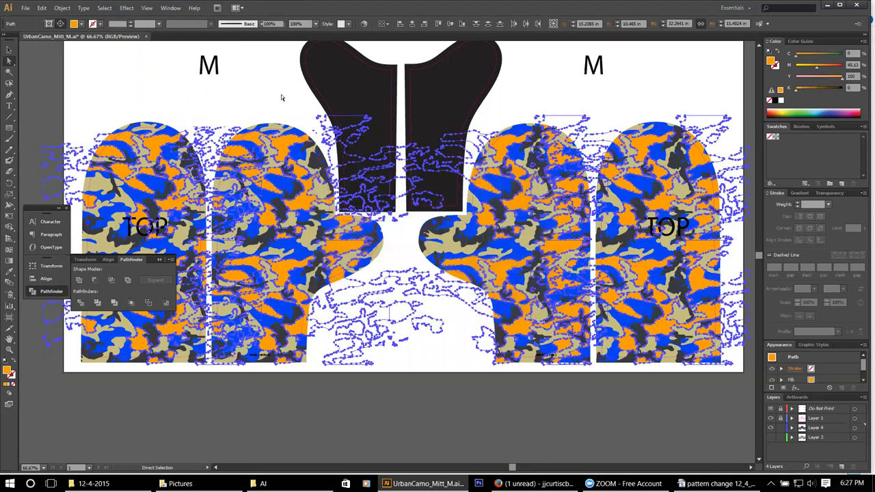
left_click(281, 98)
left_click(311, 140)
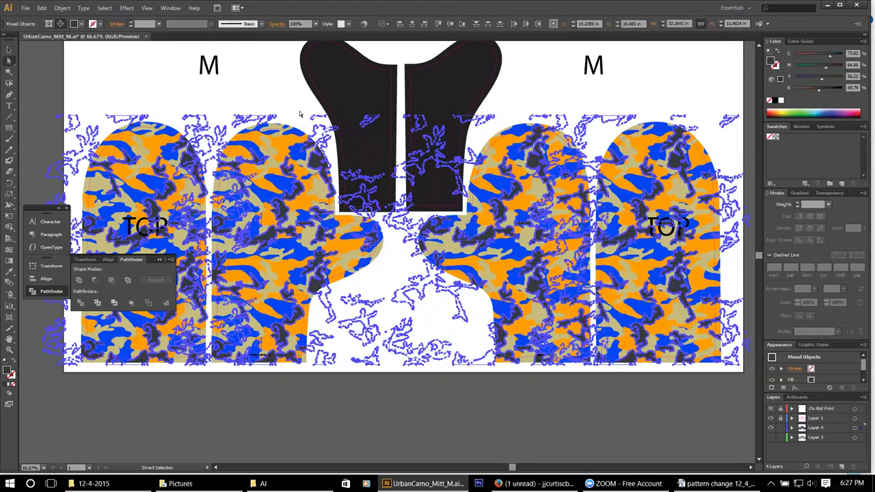
left_click(304, 82)
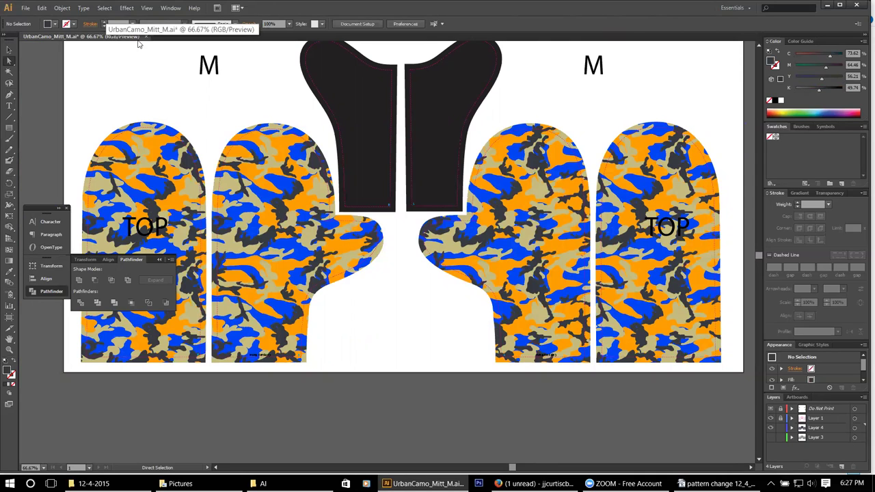
left_click(62, 7)
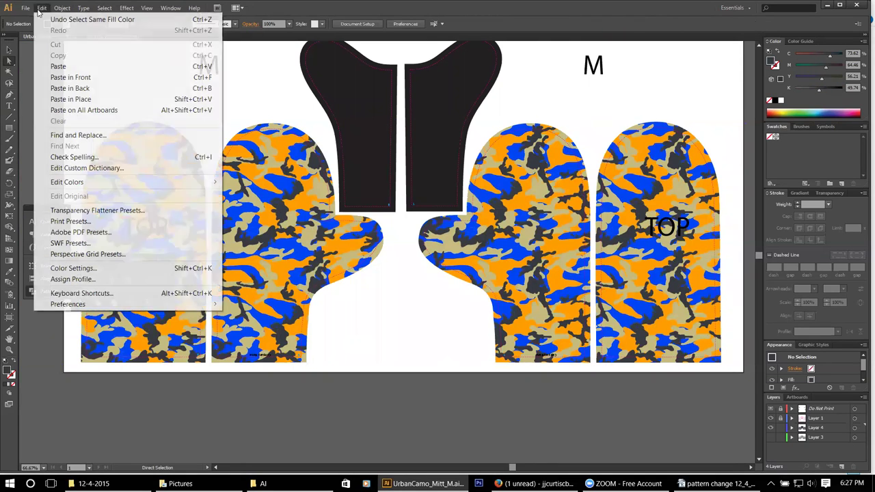
mouse_move(25, 7)
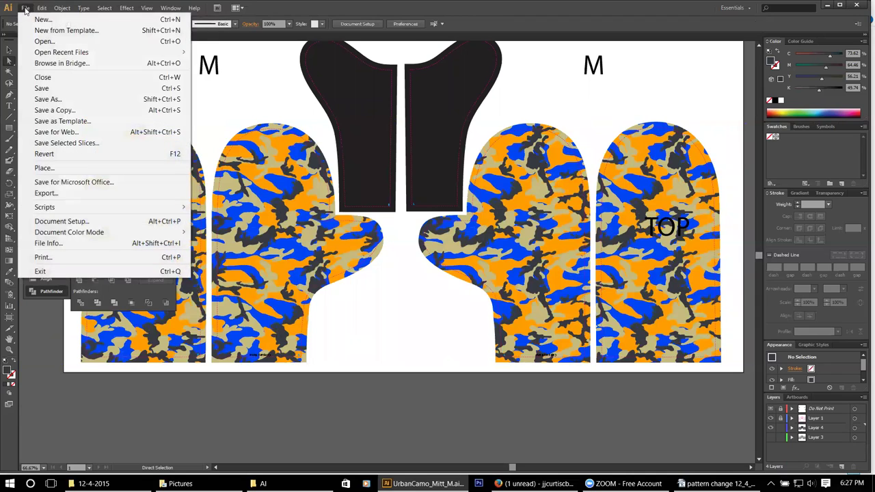
mouse_move(95, 235)
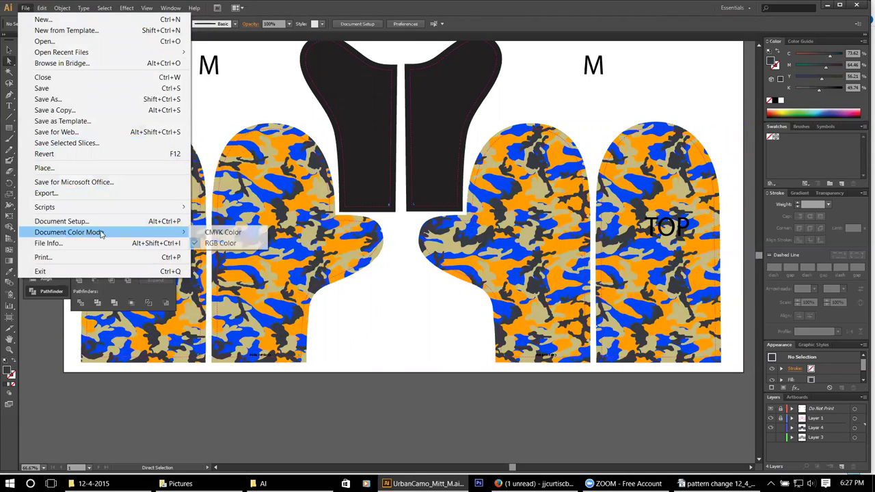
left_click(236, 232)
key("v")
key("ctrl+a")
key("ctrl+shift+a")
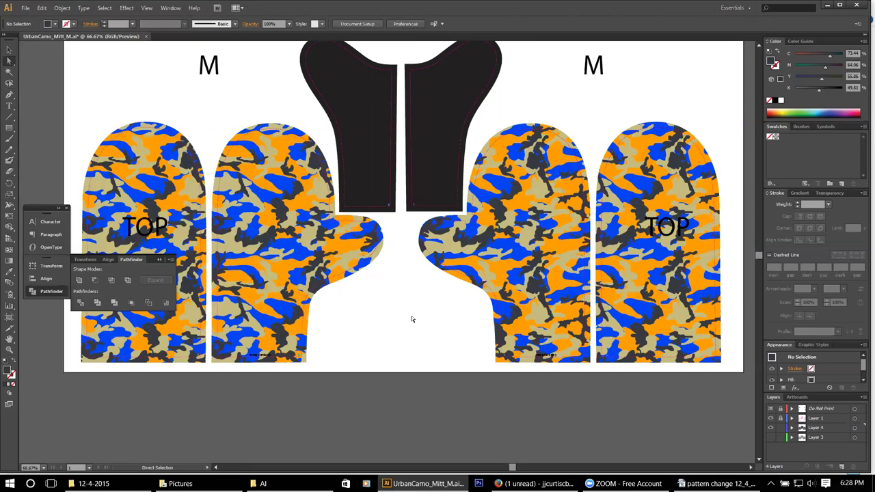
- Select the blue camo shapes and switch the Color panel to RGB mode
left_click(506, 247)
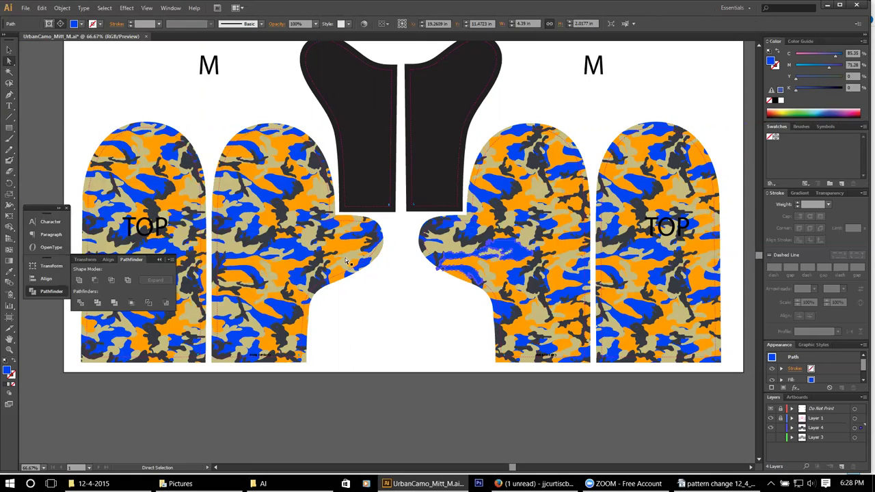
key("ctrl+a")
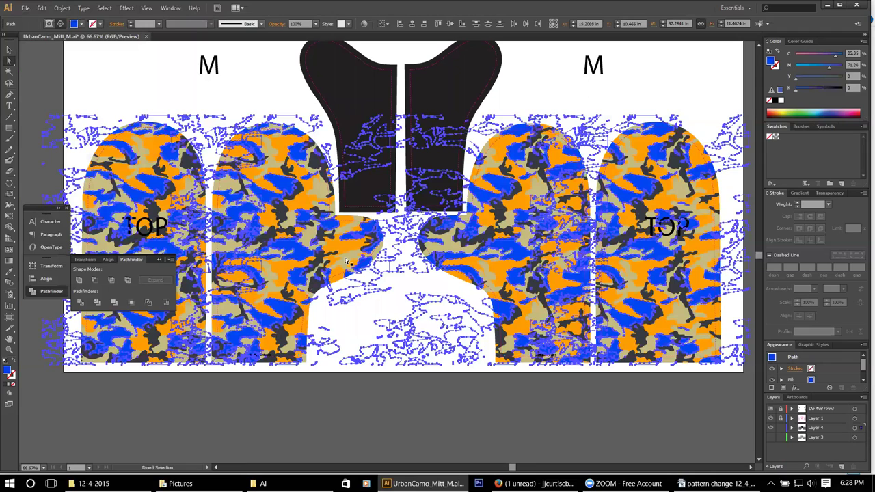
left_click(863, 42)
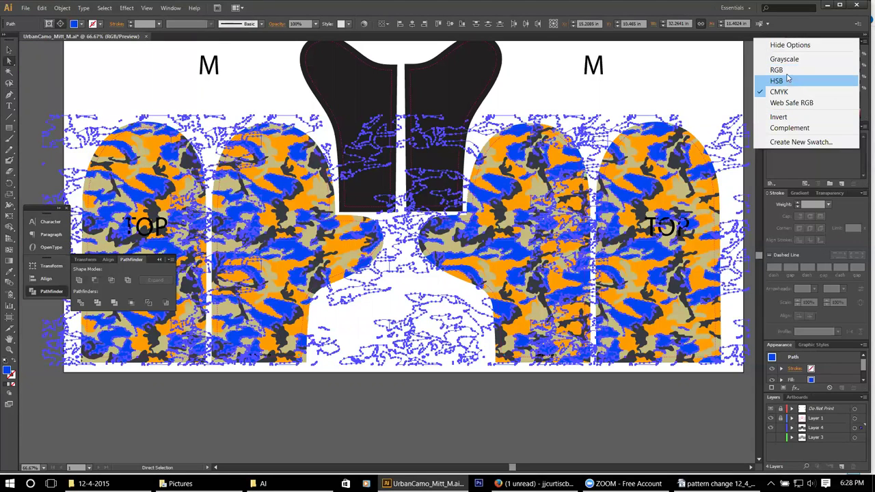
left_click(744, 56)
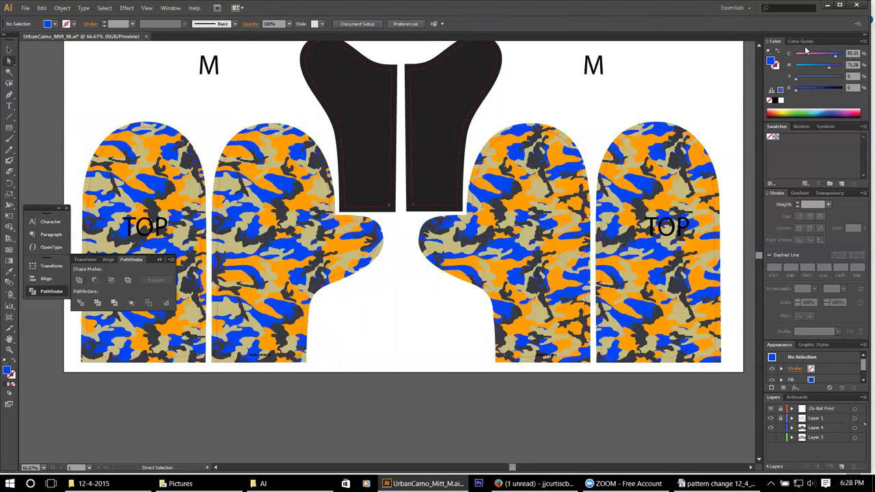
left_click(636, 182)
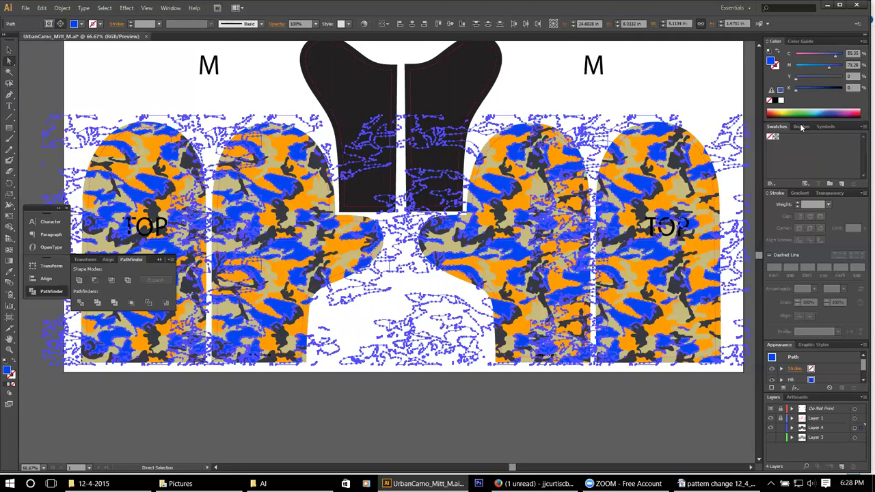
left_click(862, 42)
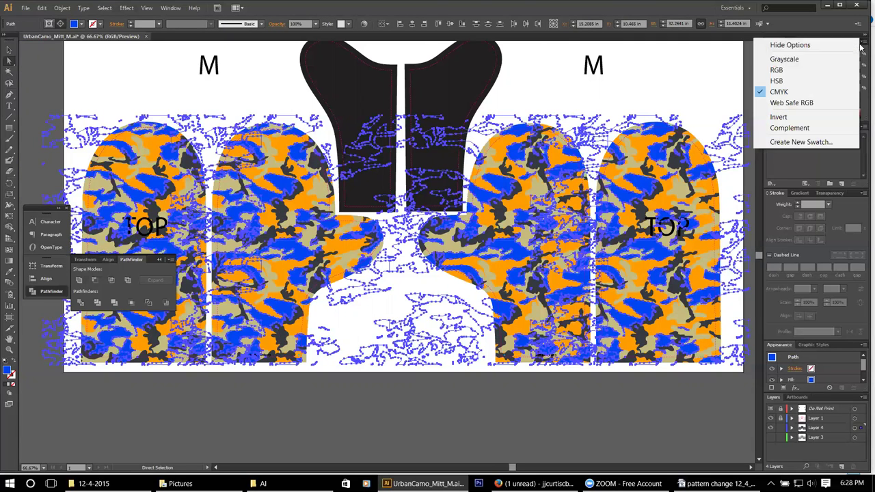
left_click(797, 70)
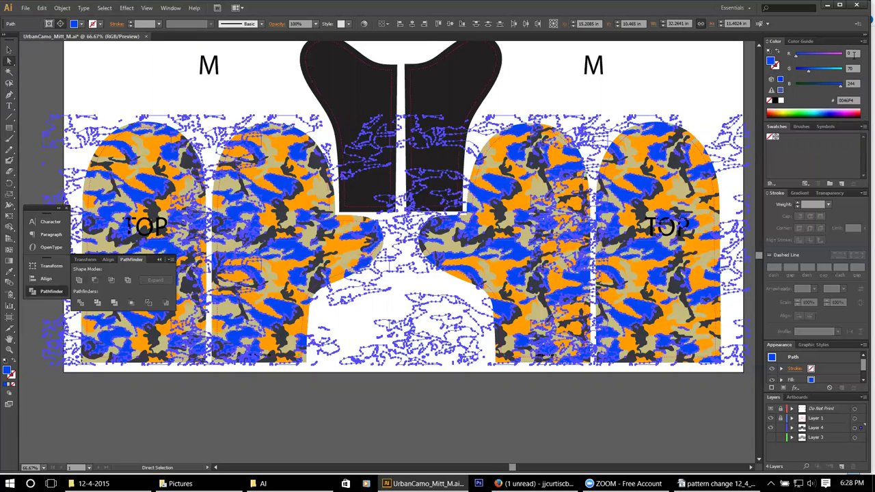
- Set the blue fill to R 10, G 80 (#0A50F4) and undock the Color panel
left_click(853, 54)
type("10")
left_click(854, 69)
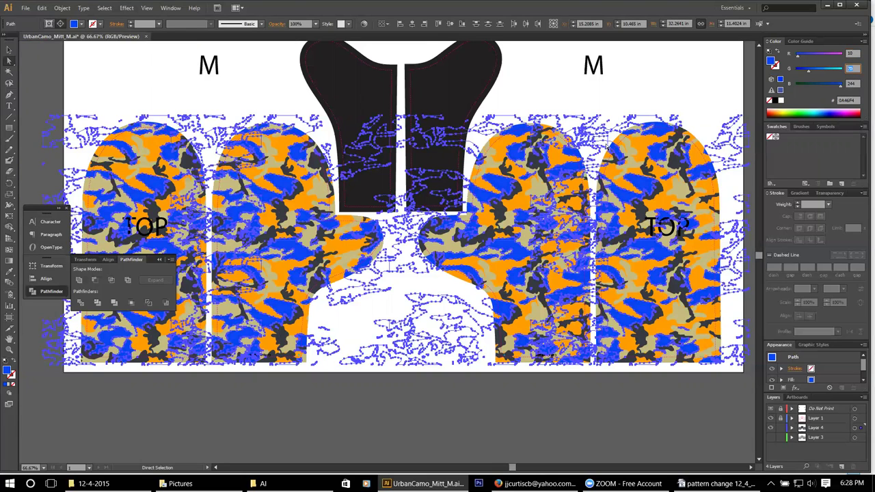
left_click(863, 42)
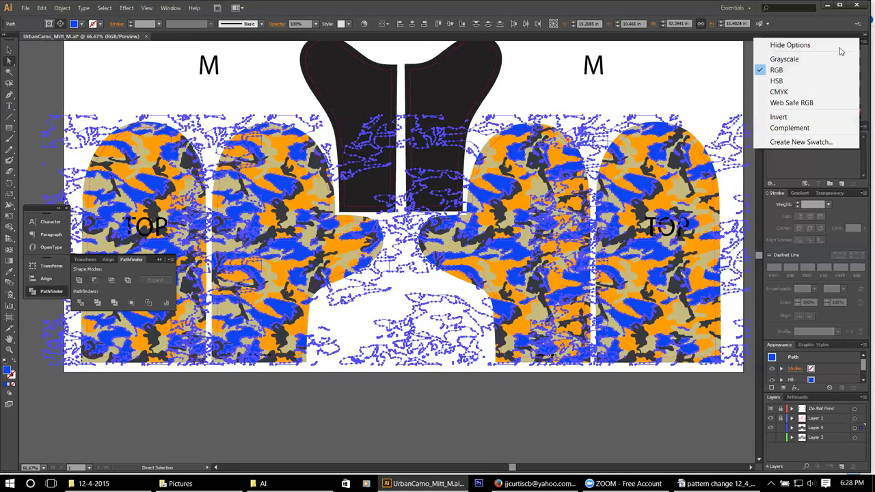
left_click(862, 45)
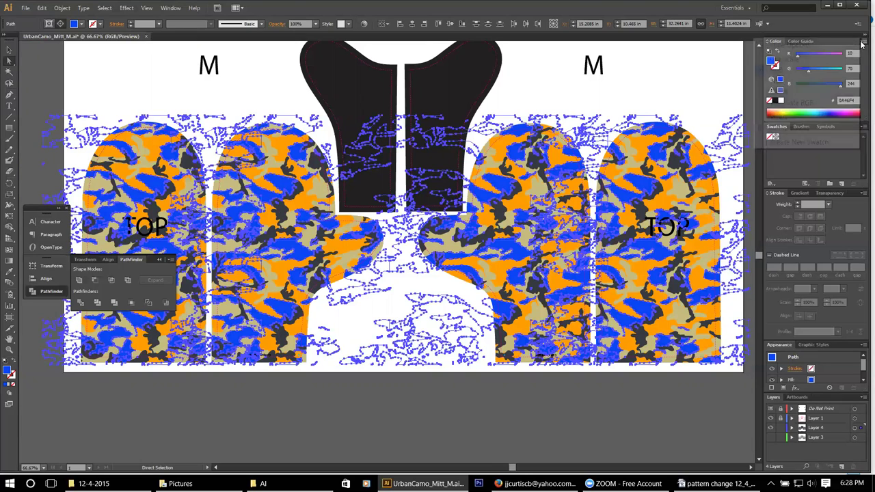
left_click(862, 43)
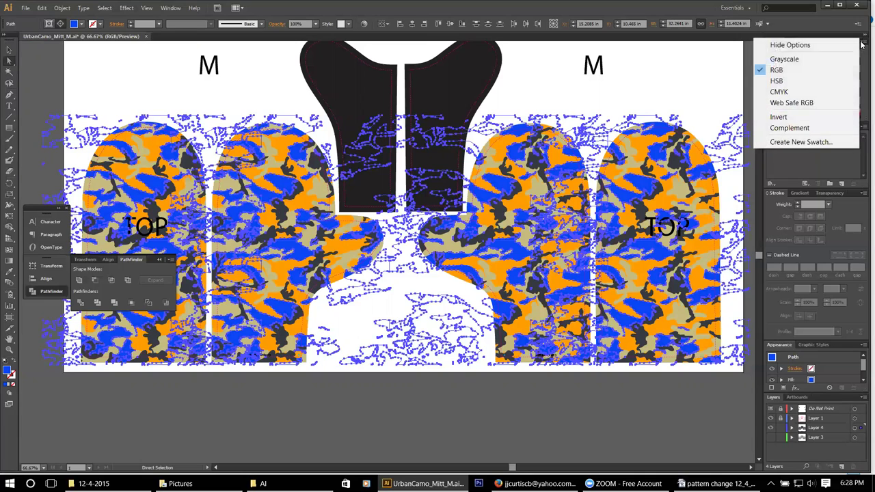
left_click(777, 69)
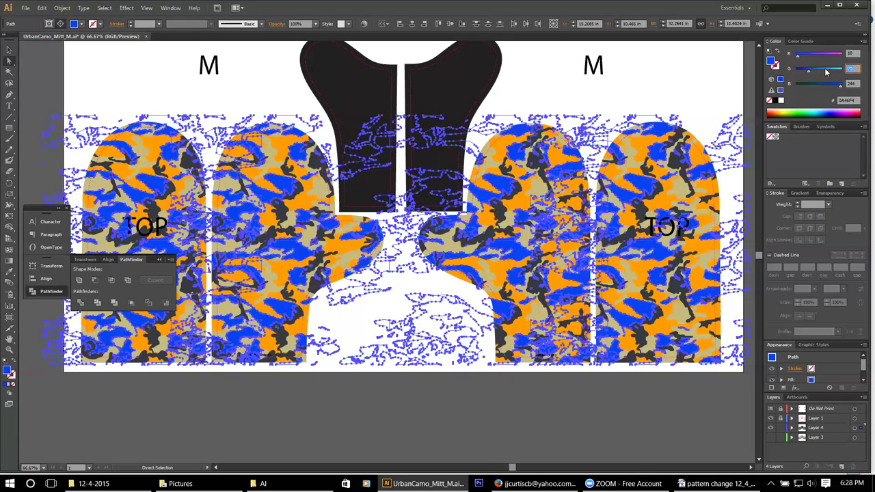
type("80")
left_click(852, 83)
key("Tab")
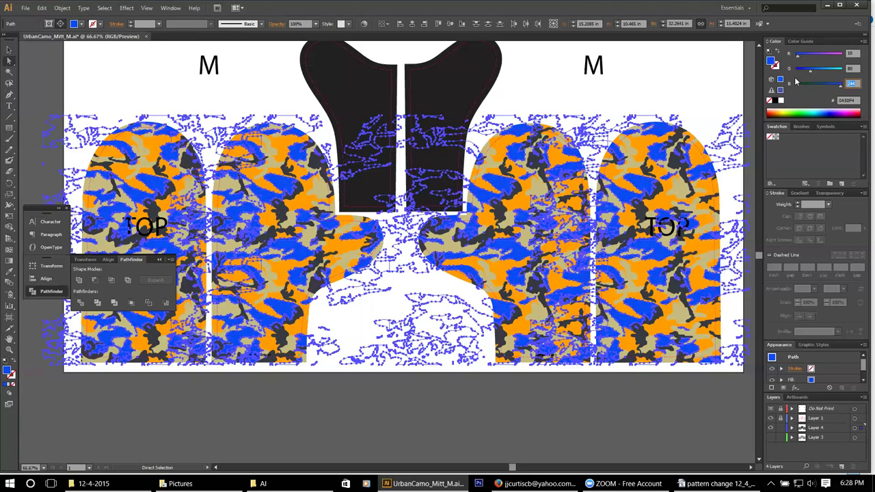
left_click_drag(827, 43, 241, 96)
- Try CMYK and Grayscale in the Color panel, undo, and return to RGB
left_click(272, 102)
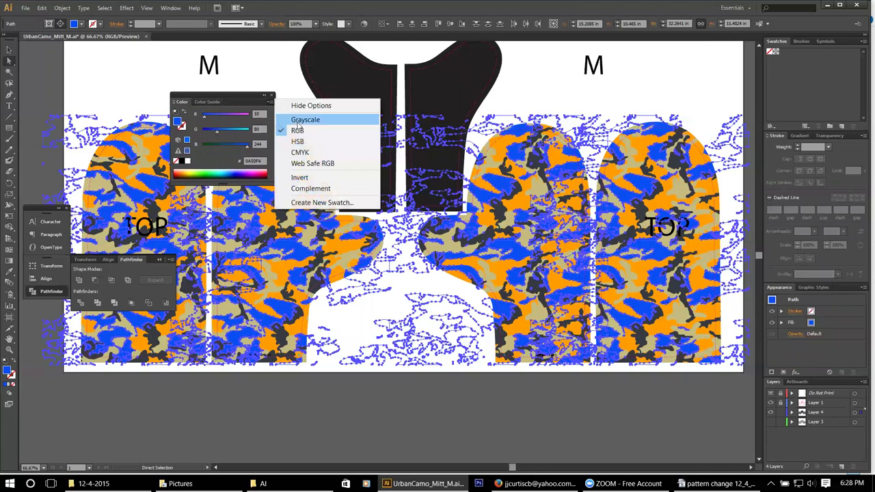
left_click(299, 151)
left_click(270, 103)
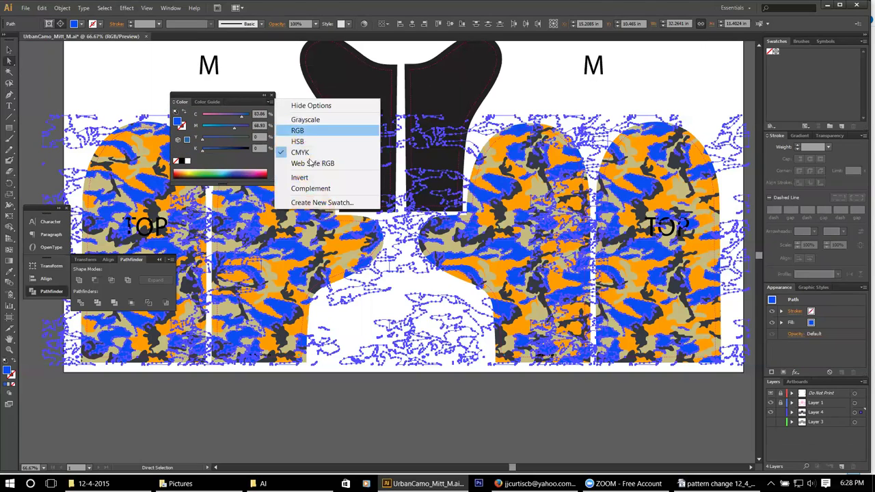
left_click(304, 121)
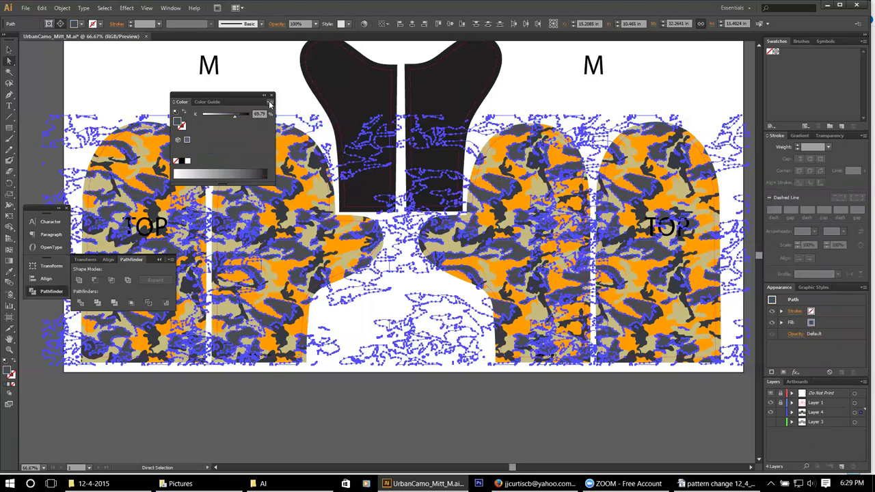
key("ctrl+z")
left_click(271, 104)
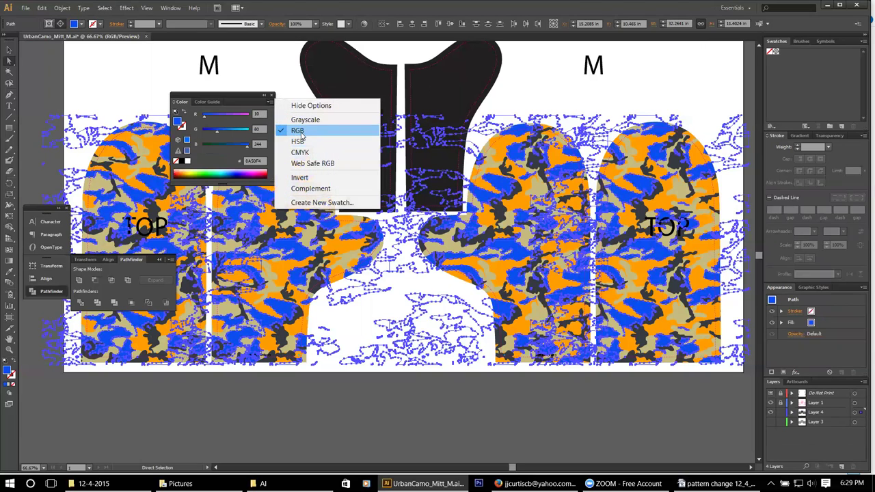
left_click(305, 130)
- Enter R 255, G 76, B 80 to turn the blue camo shapes coral red
left_click(260, 114)
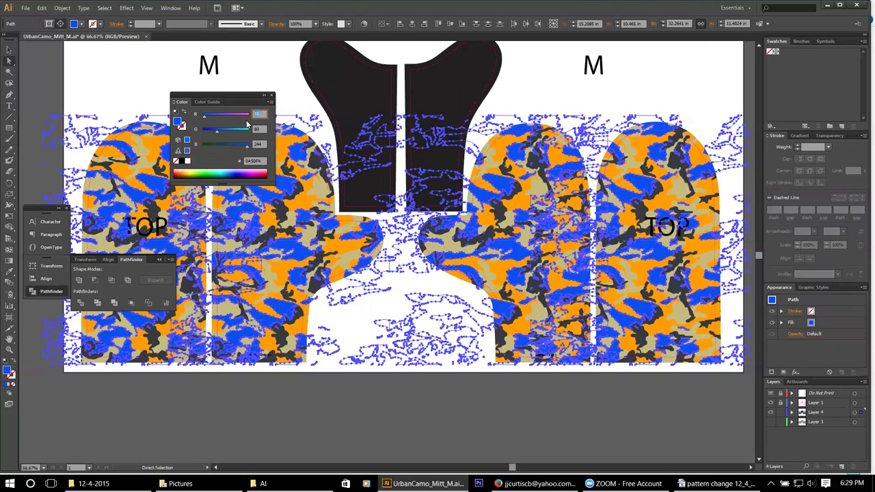
type("255")
key("Tab")
type("76")
key("Tab")
type("80")
key("Return")
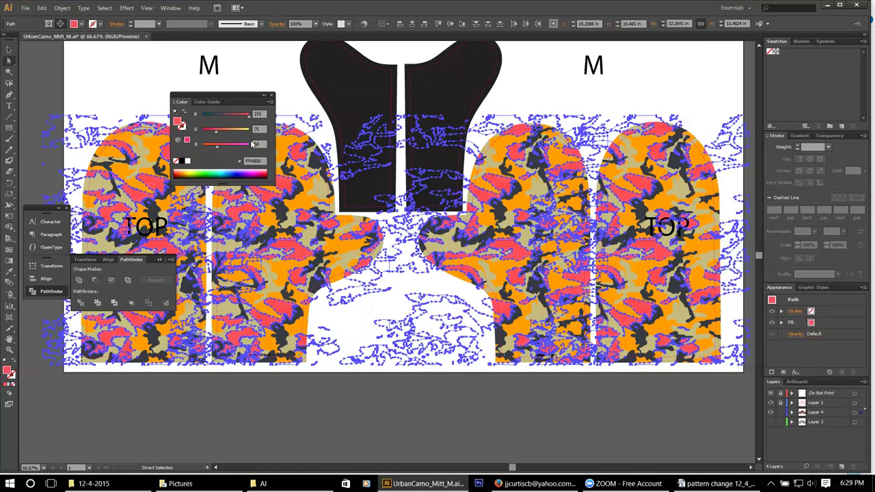
left_click(290, 97)
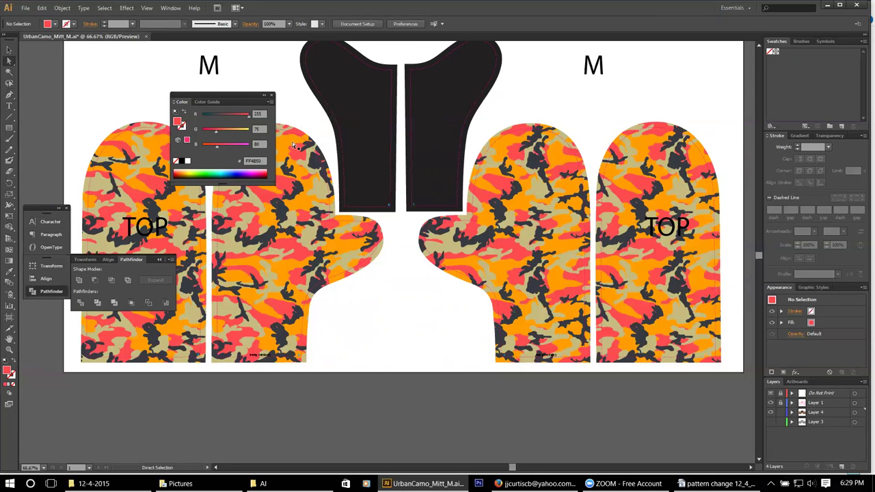
- Move the Color panel off the mitten pieces, then minimize the Illustrator window
left_click_drag(254, 99, 824, 41)
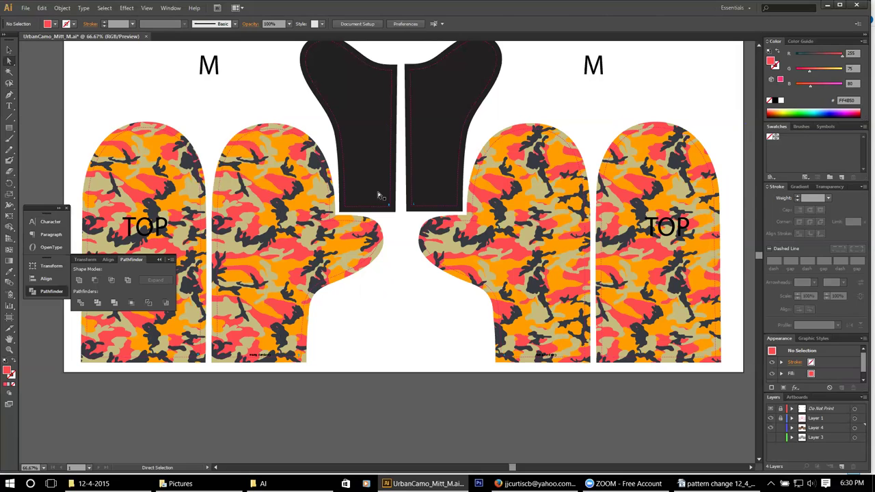
scroll(400, 181, "up", 1)
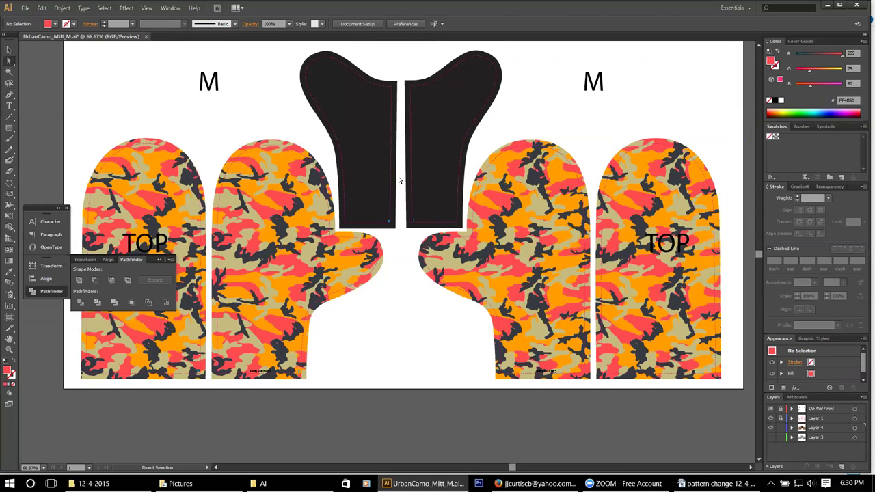
scroll(400, 180, "down", 1)
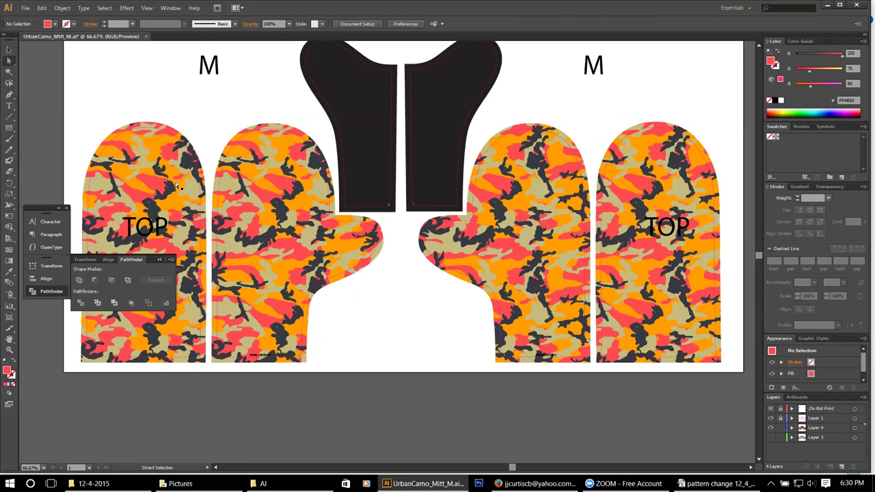
left_click(827, 6)
- Browse to D: > Pictures > Logos, open AkinHills.ai and select the dog logo
left_click(807, 8)
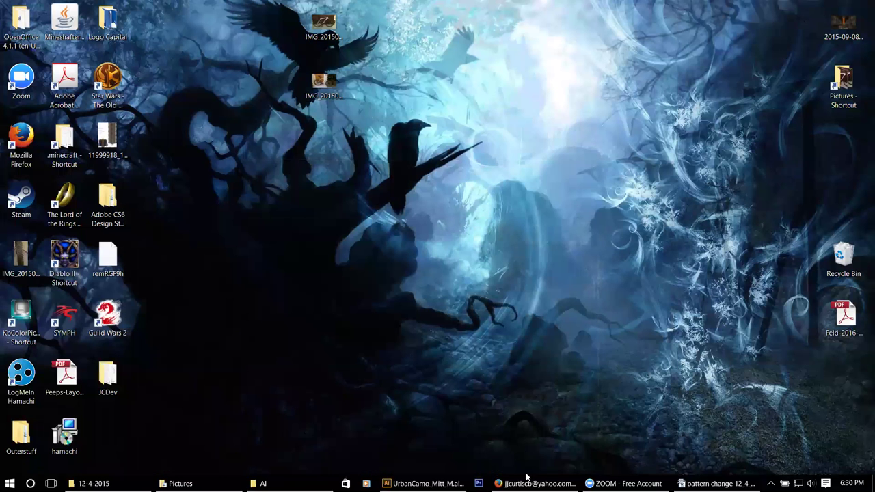
left_click(258, 484)
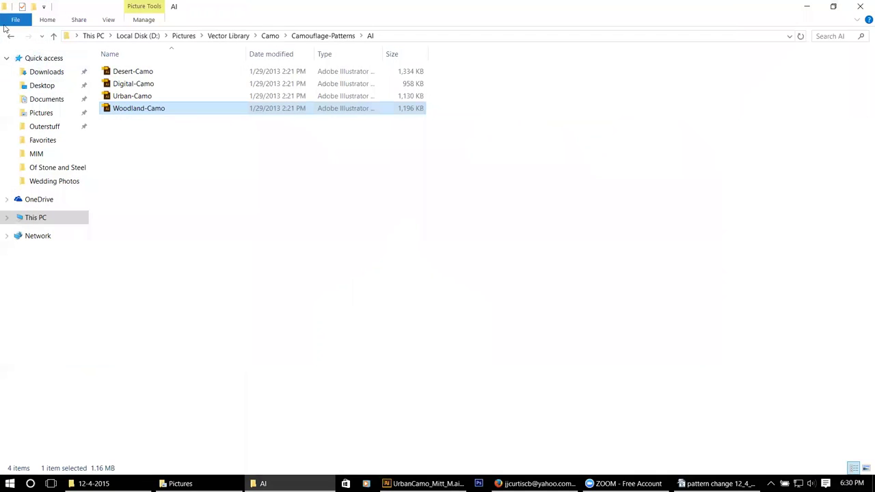
left_click(35, 155)
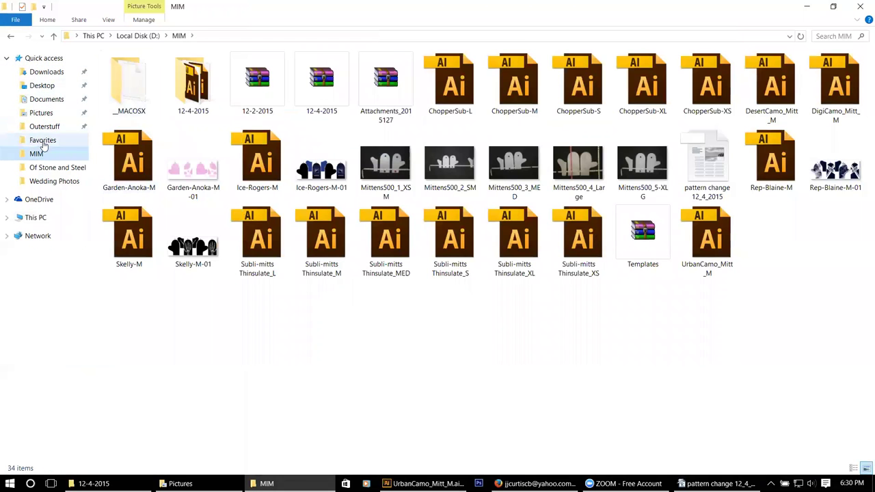
left_click(36, 217)
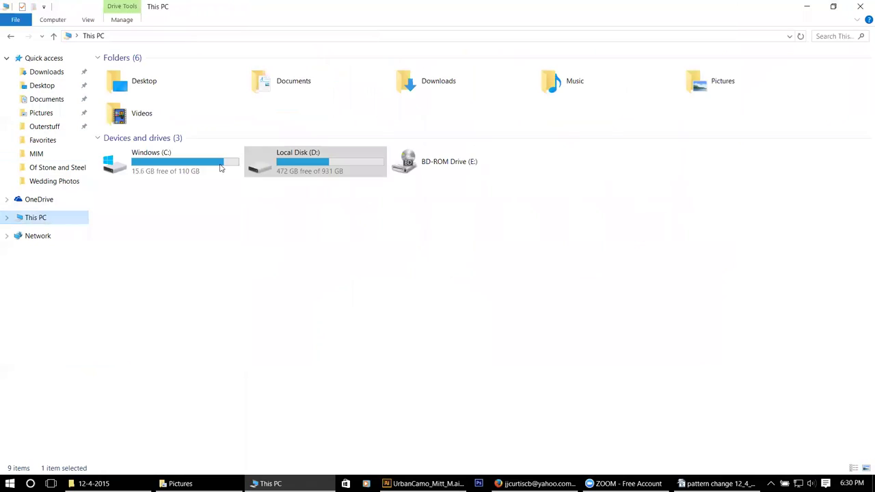
double_click(314, 168)
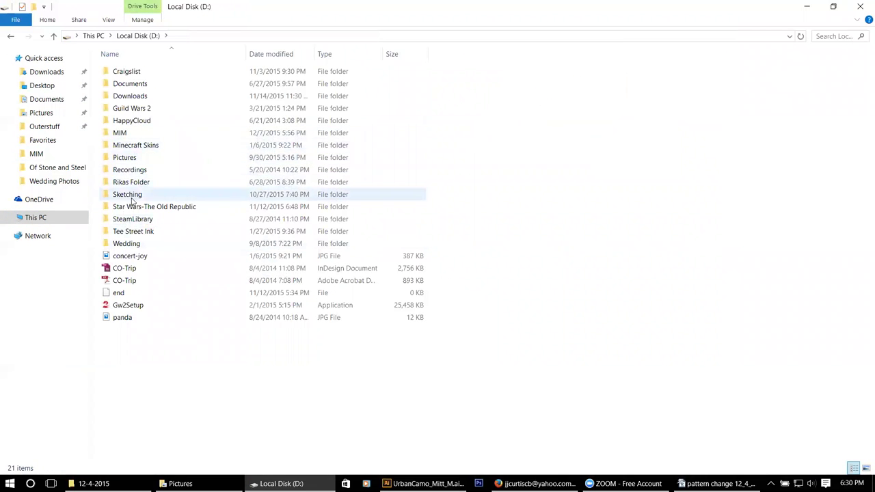
double_click(126, 158)
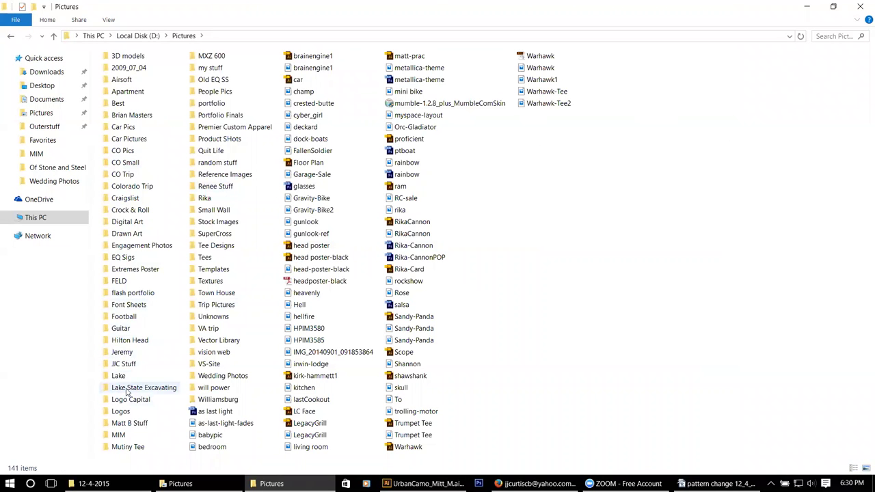
double_click(121, 411)
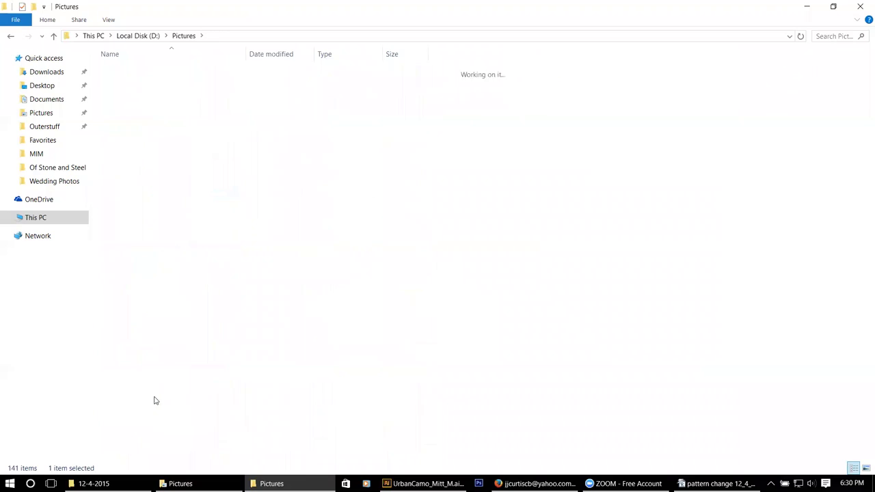
double_click(130, 72)
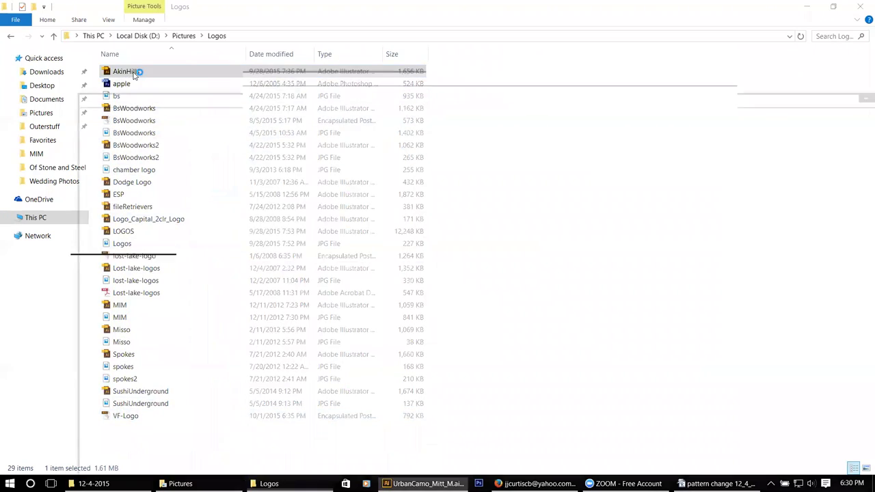
left_click(441, 289)
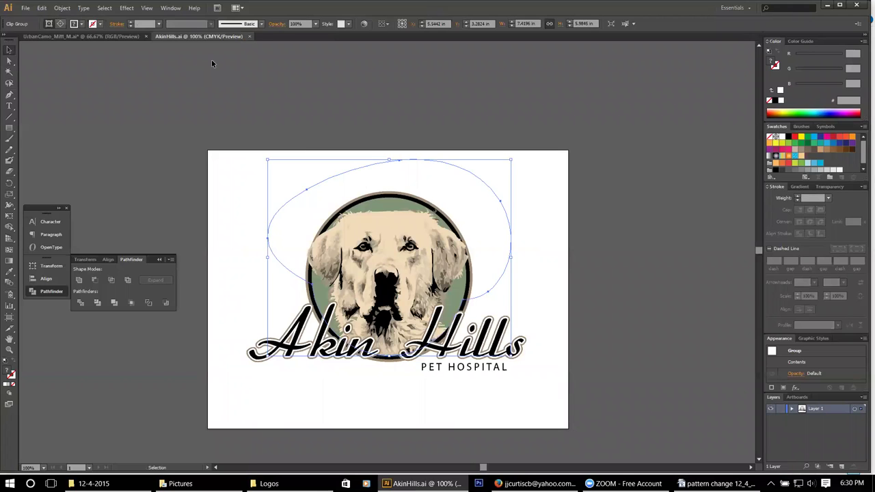
- Undo the clipped dog paste, release the logo's clipping mask, and copy the full logo with text
left_click(89, 36)
key("ctrl+v")
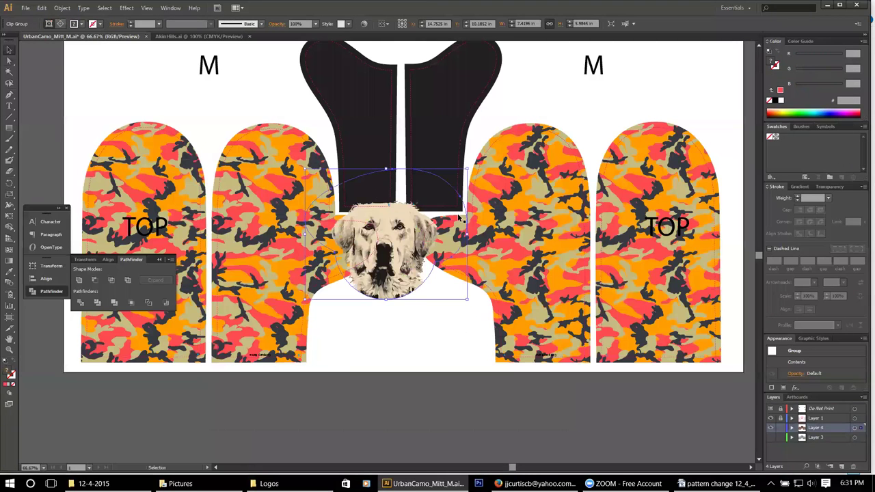
key("ctrl+z")
key("ctrl+Tab")
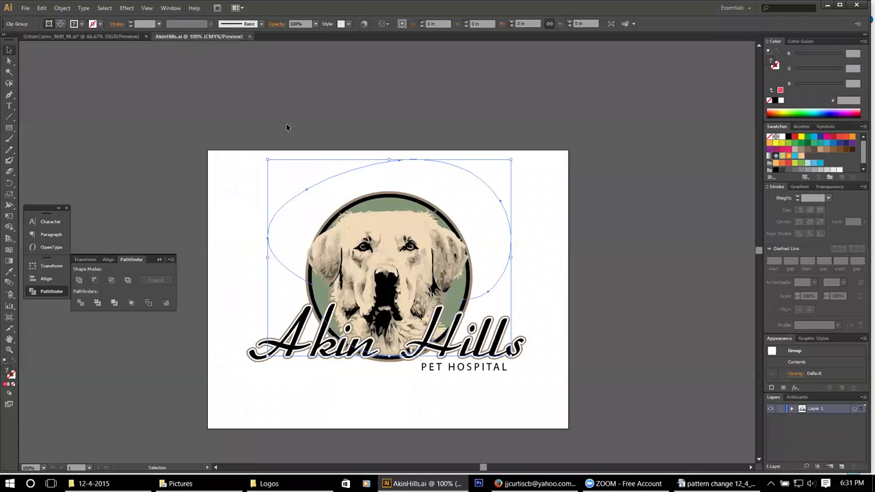
key("ctrl+alt+7")
key("a")
key("ctrl+c")
- Paste the logo onto the left mitten, scale it to about 2.66 in wide, and place it above TOP
left_click(126, 38)
key("ctrl+v")
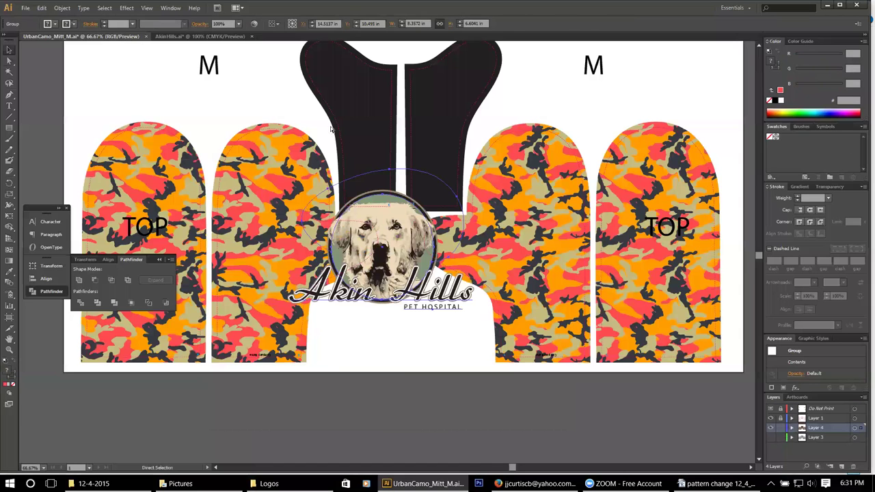
left_click_drag(403, 246, 266, 239)
left_click_drag(295, 227, 424, 217)
left_click_drag(463, 152, 411, 199)
left_click_drag(395, 235, 274, 206)
left_click_drag(279, 176, 278, 169)
left_click(257, 91)
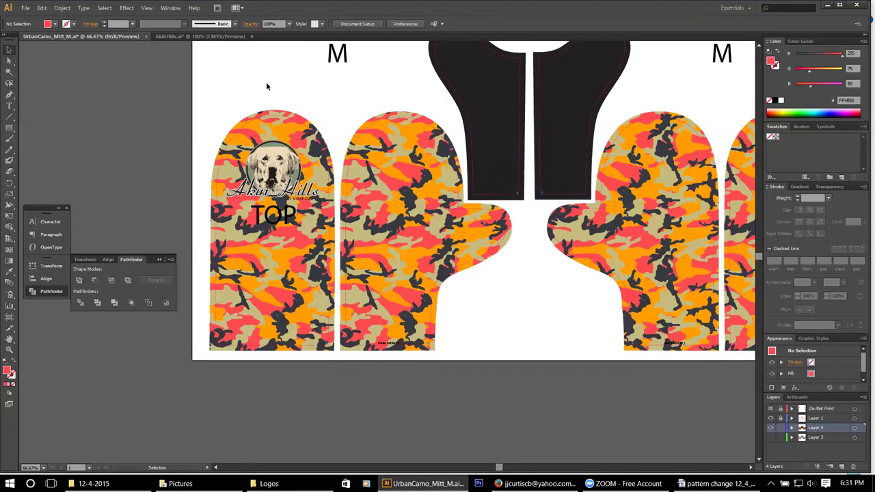
scroll(248, 146, "up", 1)
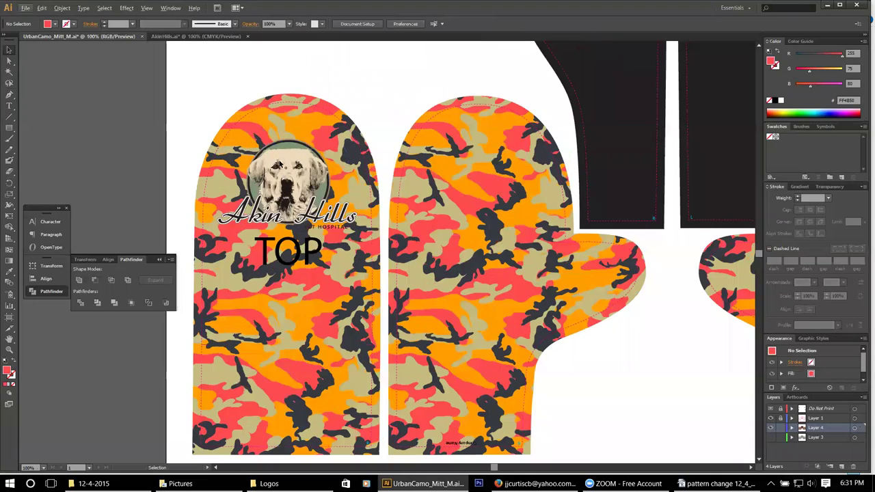
scroll(313, 193, "up", 2)
scroll(306, 191, "down", 1)
scroll(304, 188, "down", 1)
scroll(305, 188, "up", 1)
key("a")
left_click(296, 129)
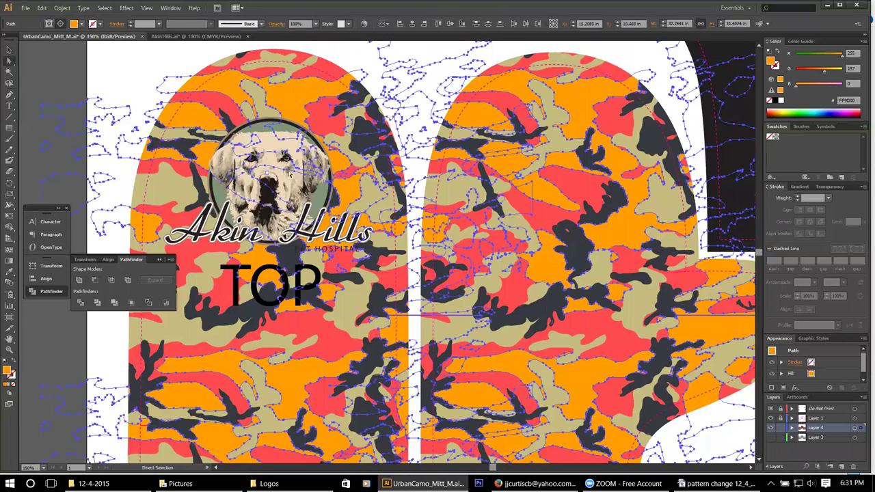
left_click(9, 271)
left_click(320, 197)
left_click(14, 378)
left_click(13, 387)
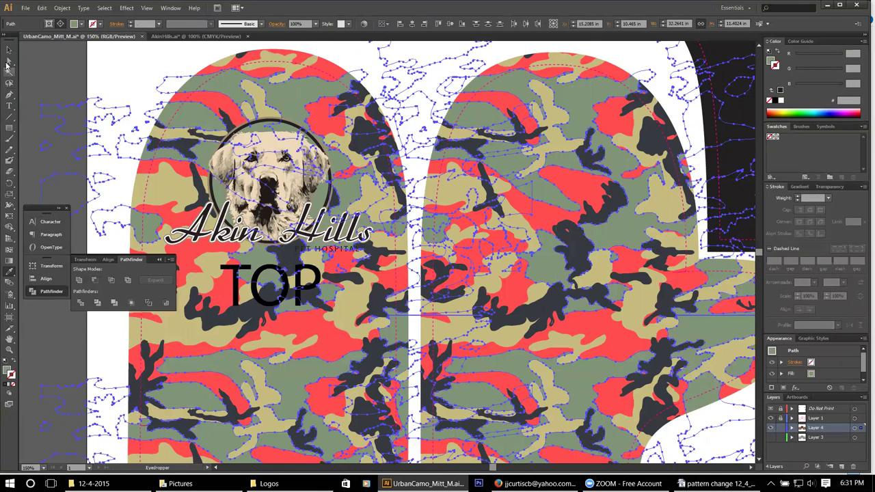
left_click(9, 62)
left_click(116, 88)
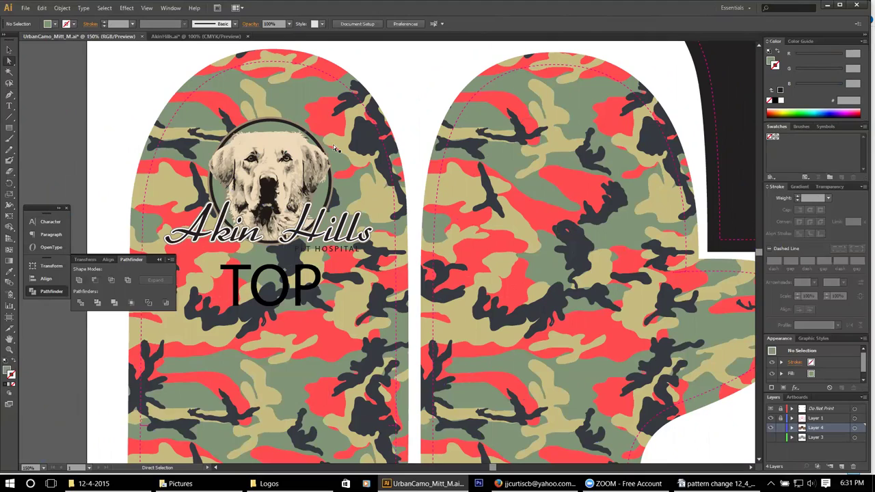
key("v")
key("ctrl+z")
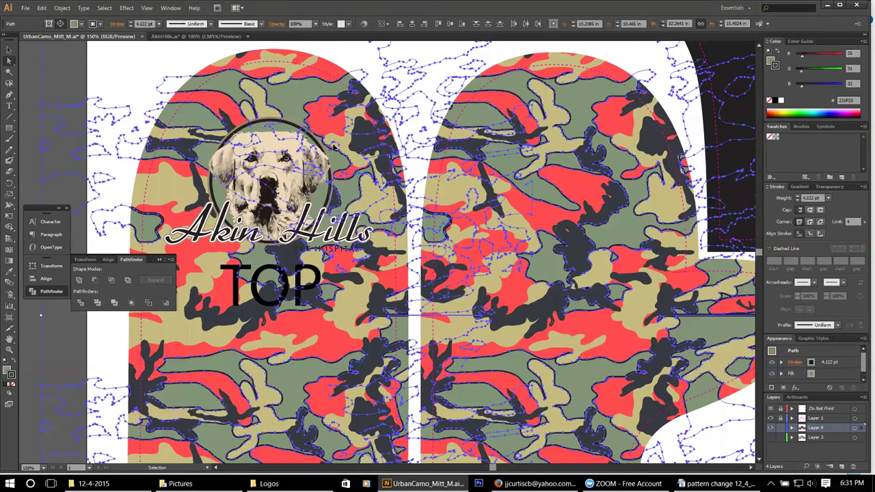
key("a")
scroll(333, 145, "down", 2)
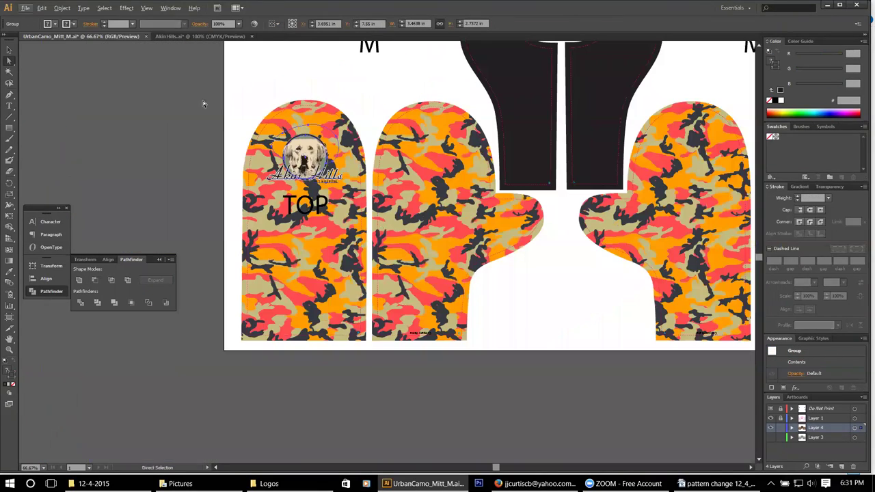
- Select the test logo group on the left mitten and delete it
left_click(92, 95)
left_click_drag(499, 166, 339, 204)
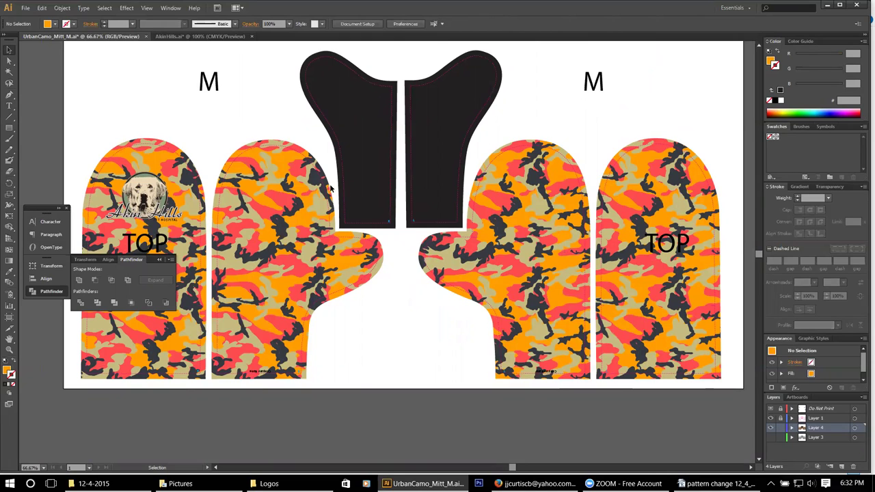
left_click(148, 158)
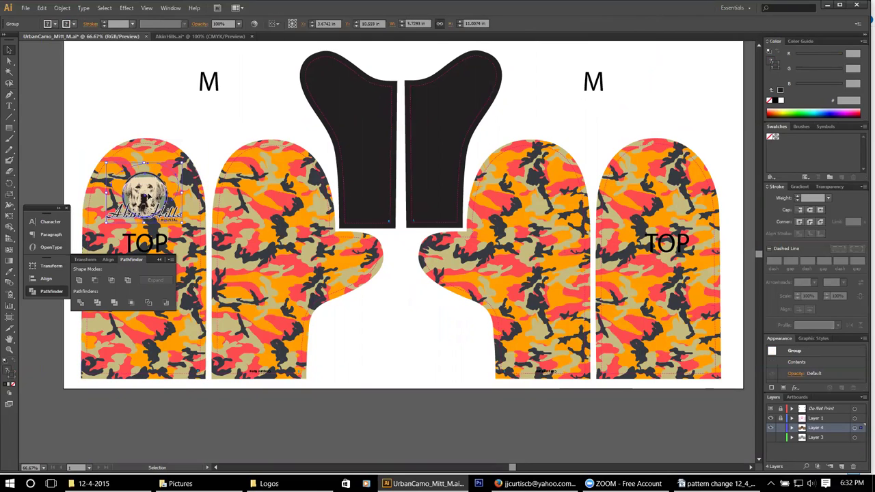
left_click(148, 197)
key("Delete")
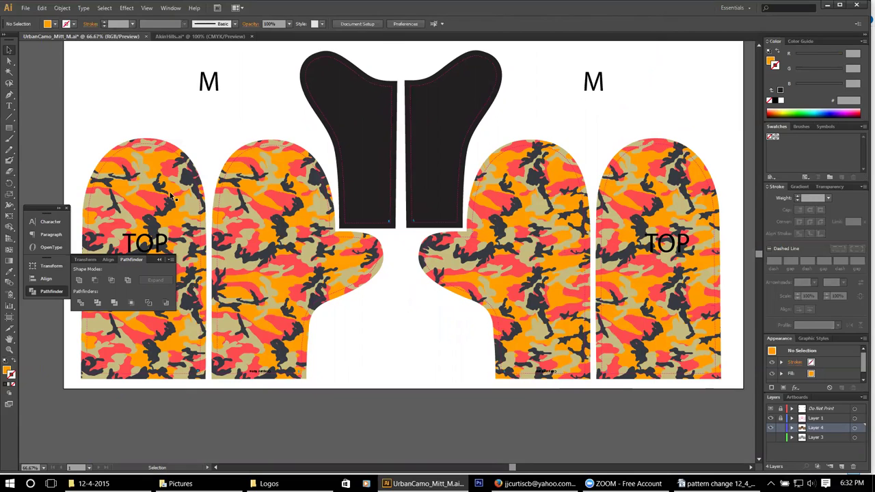
- Check the left mitten piece, then briefly bring up and hide the Zoom window
left_click(172, 197)
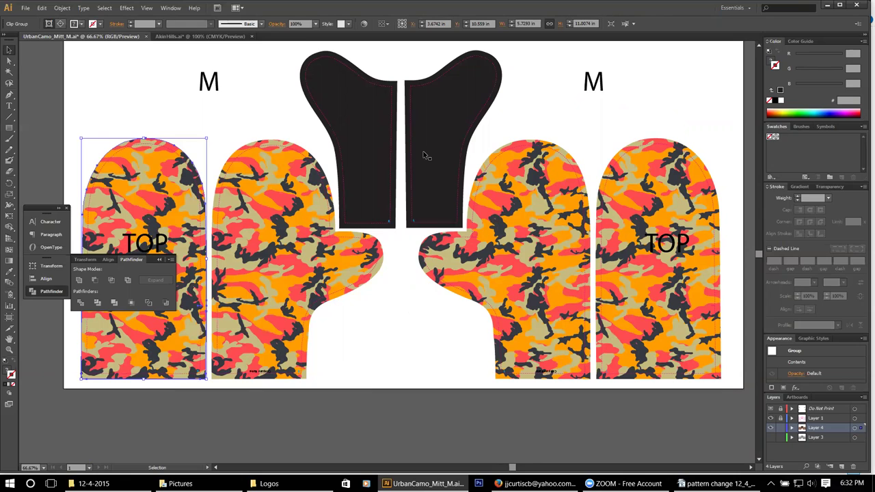
left_click(419, 315)
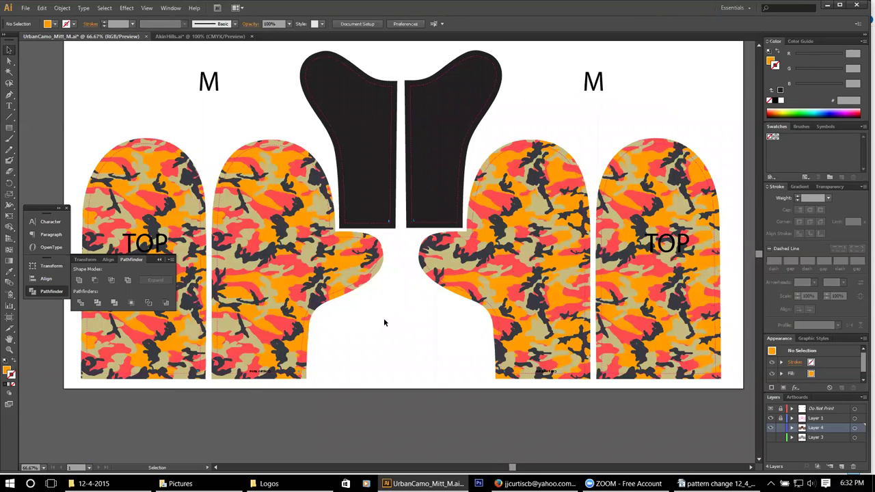
left_click(625, 483)
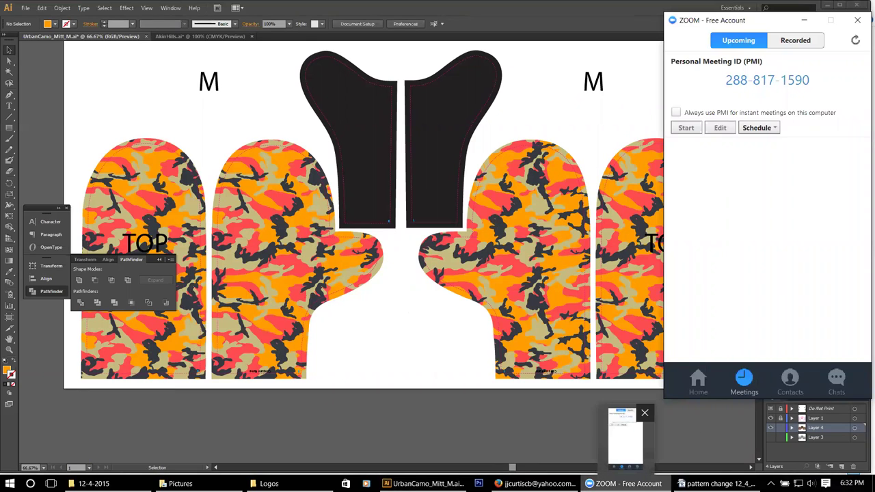
left_click(626, 484)
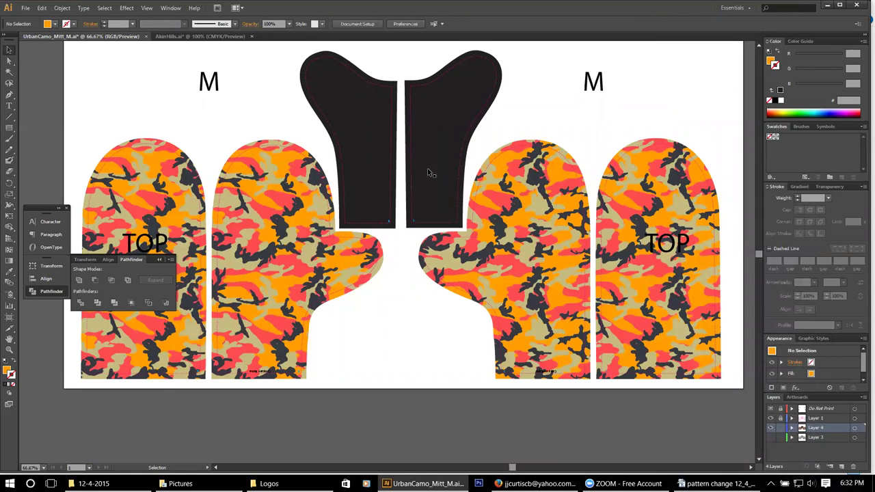